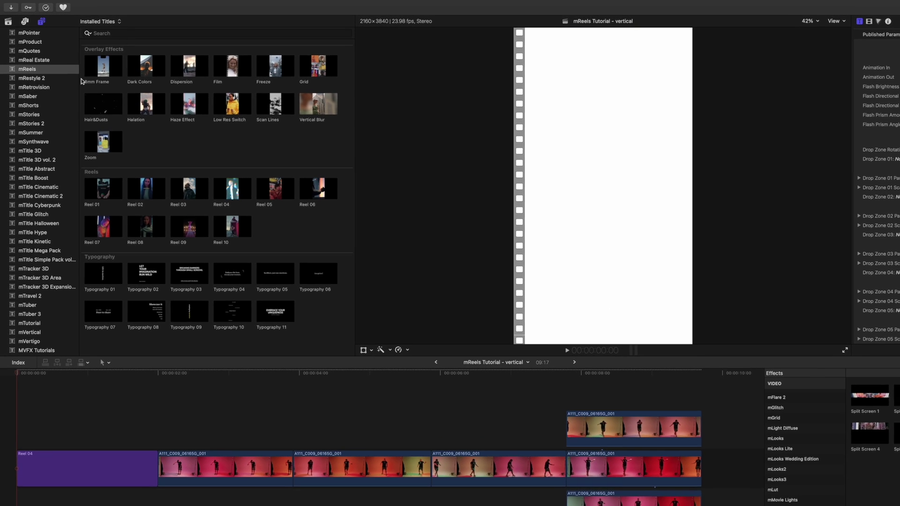
- Browse the mReels category in the titles, effects and transitions collections
left_click(59, 63)
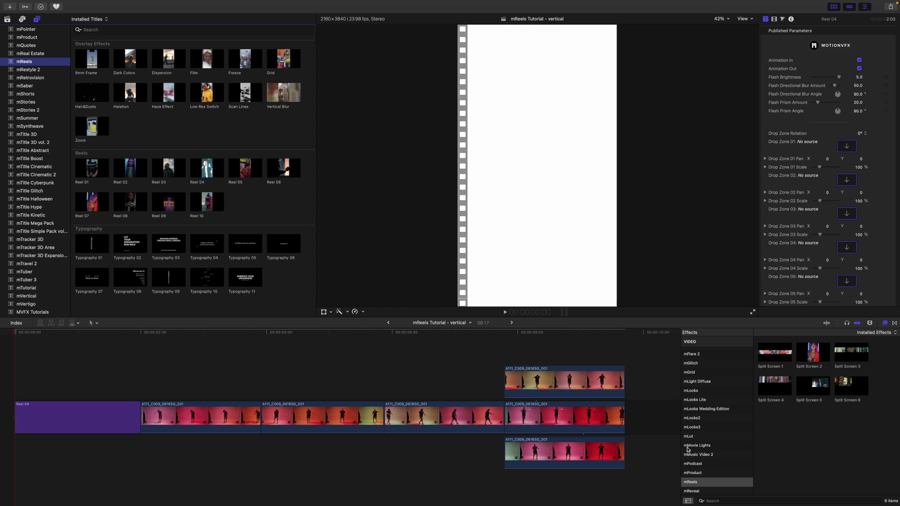
left_click(724, 496)
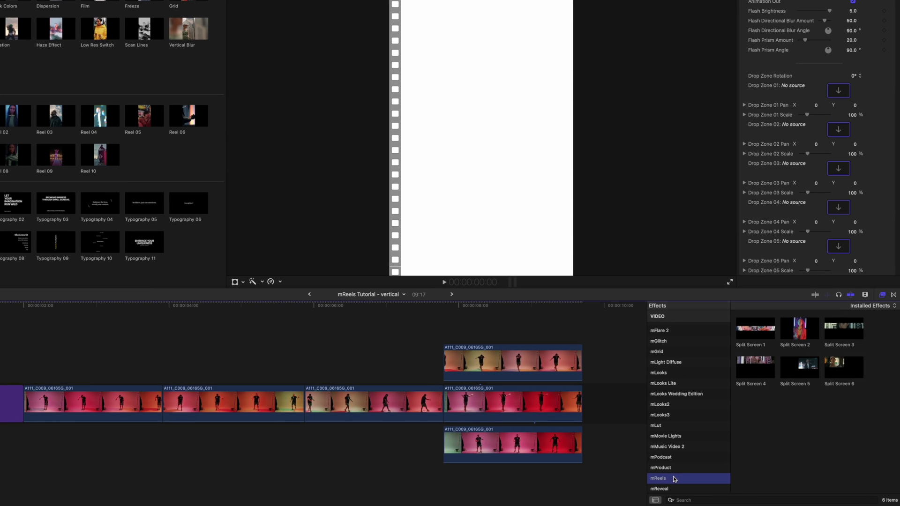
left_click(894, 297)
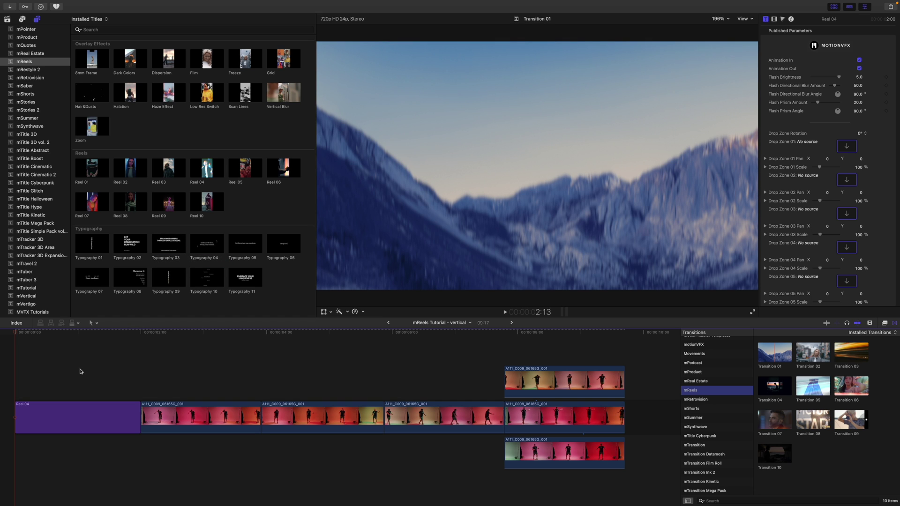
- Select the Reel 04 title in the timeline and assign the A111_C009_06165G_001 library clip to its Drop Zone 01
left_click(55, 411)
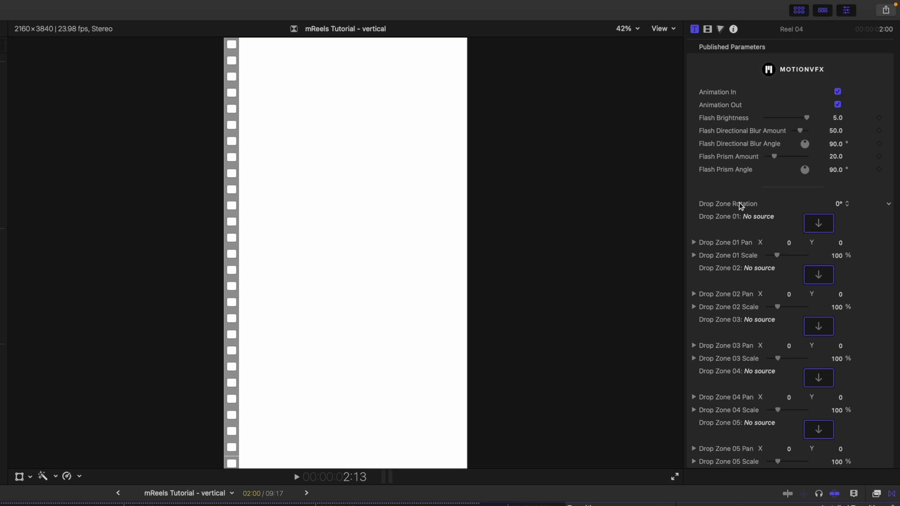
scroll(733, 312, "down", 1)
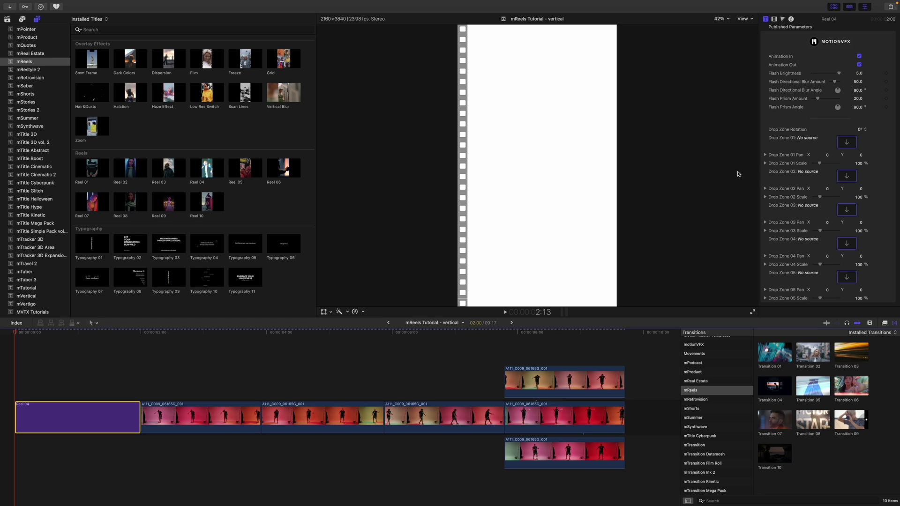
left_click(7, 20)
left_click(65, 402)
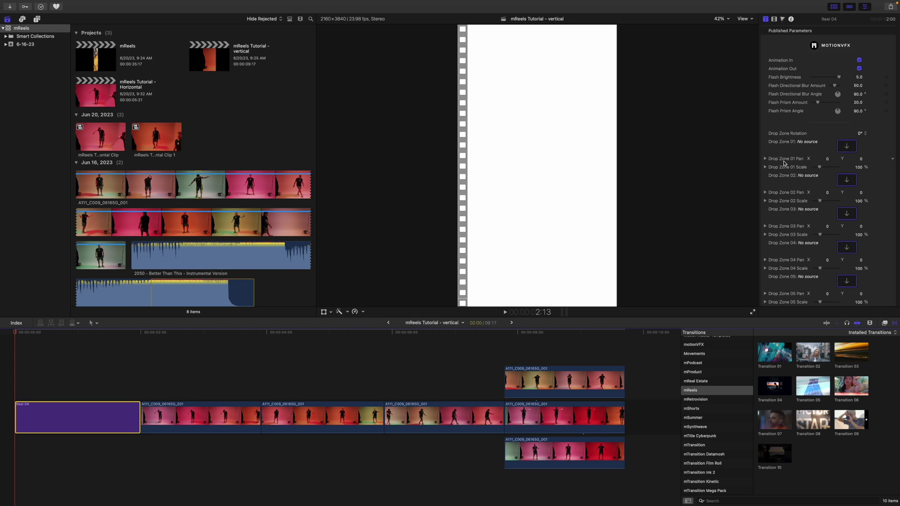
left_click(848, 147)
left_click(96, 191)
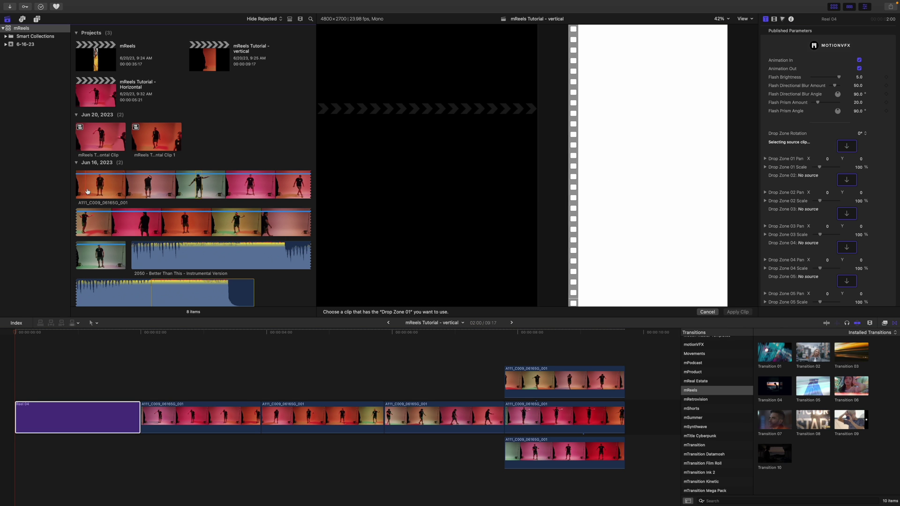
left_click(127, 194)
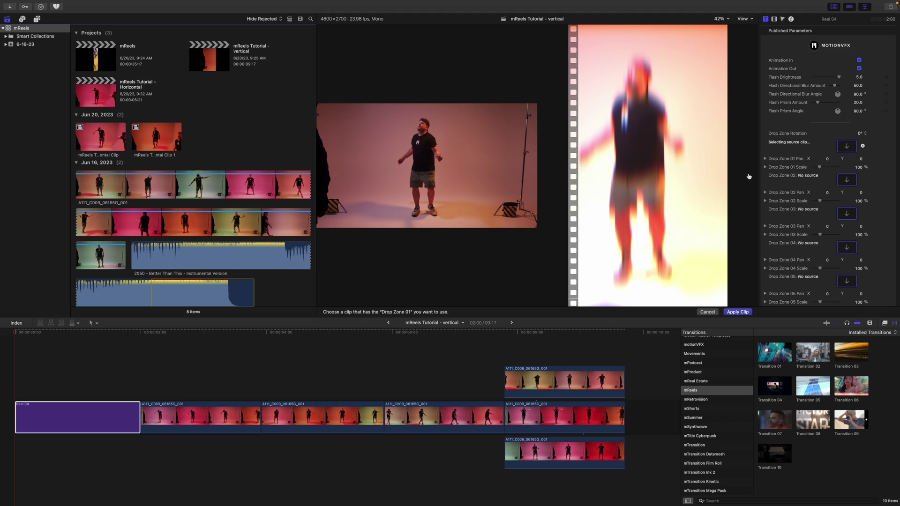
- Assign two further moments of the A111_C009_06165G_001 clip to Drop Zone 02 and Drop Zone 03 of Reel 04
left_click(852, 183)
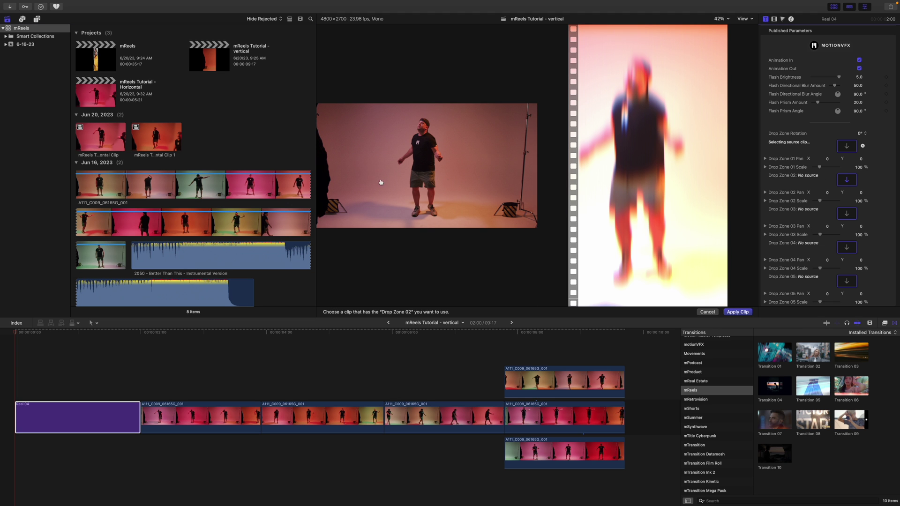
left_click(162, 193)
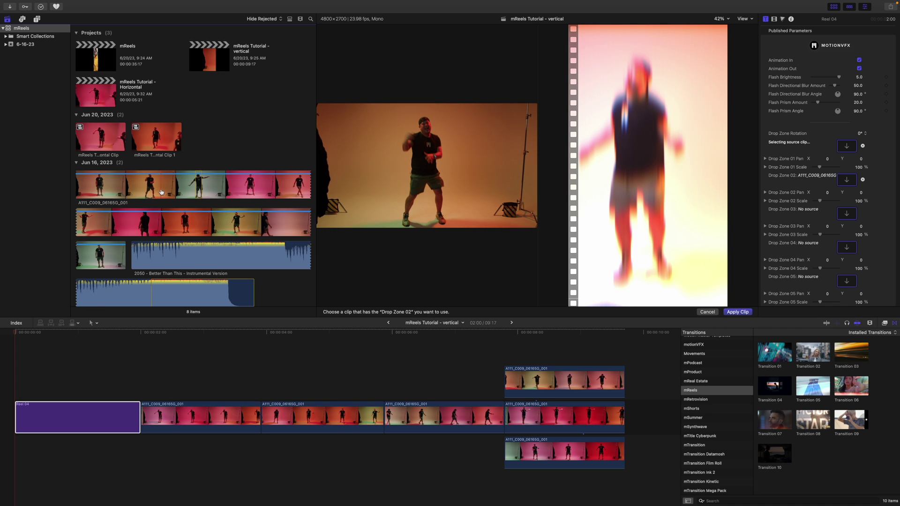
left_click(847, 218)
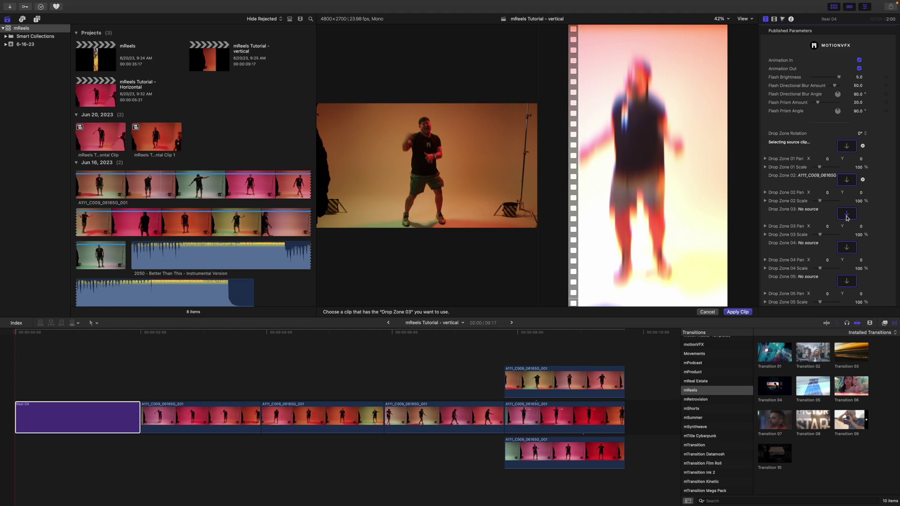
left_click(179, 189)
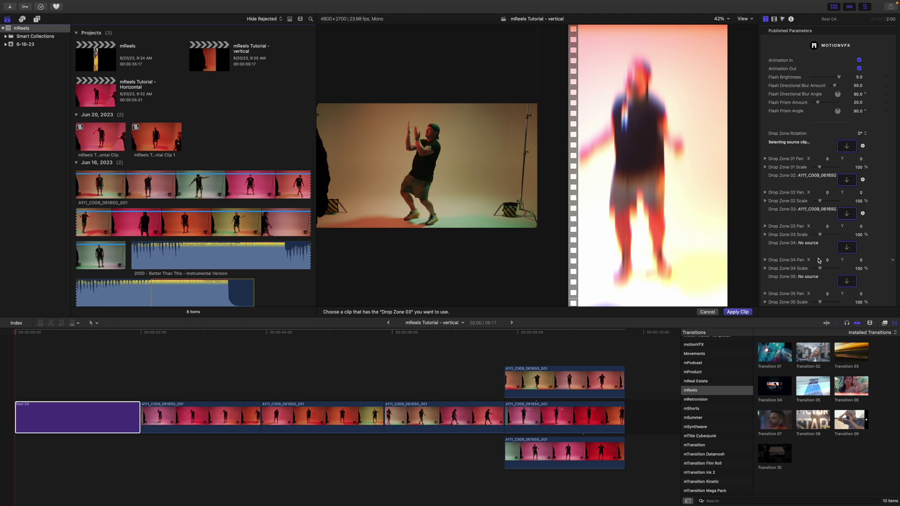
- Fill Drop Zone 04 and Drop Zone 05 with other moments of the A111_C009_06165G_001 clip and apply the selected sources
scroll(824, 188, "down", 1)
left_click(848, 248)
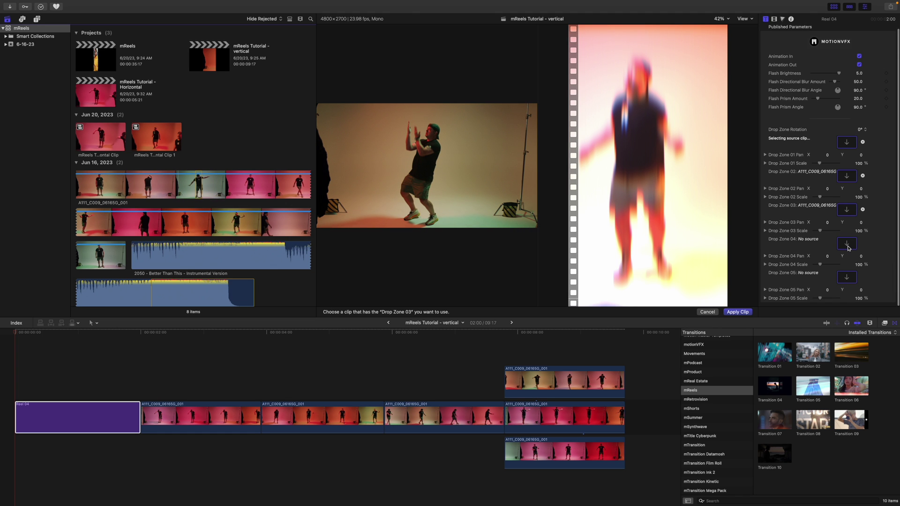
left_click(218, 190)
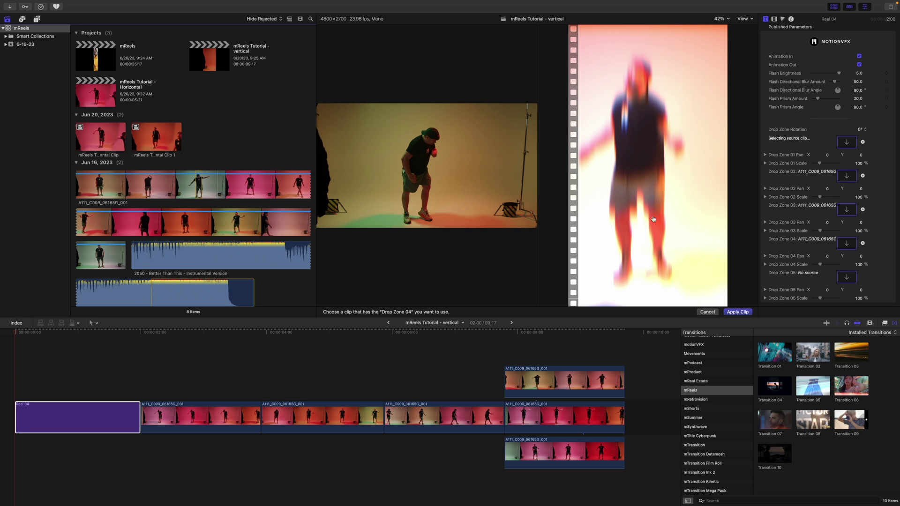
left_click(847, 277)
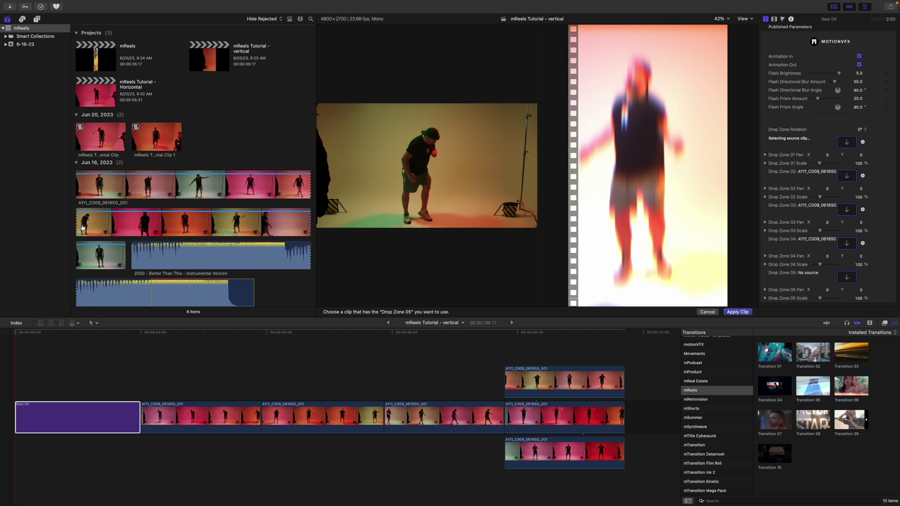
left_click(99, 228)
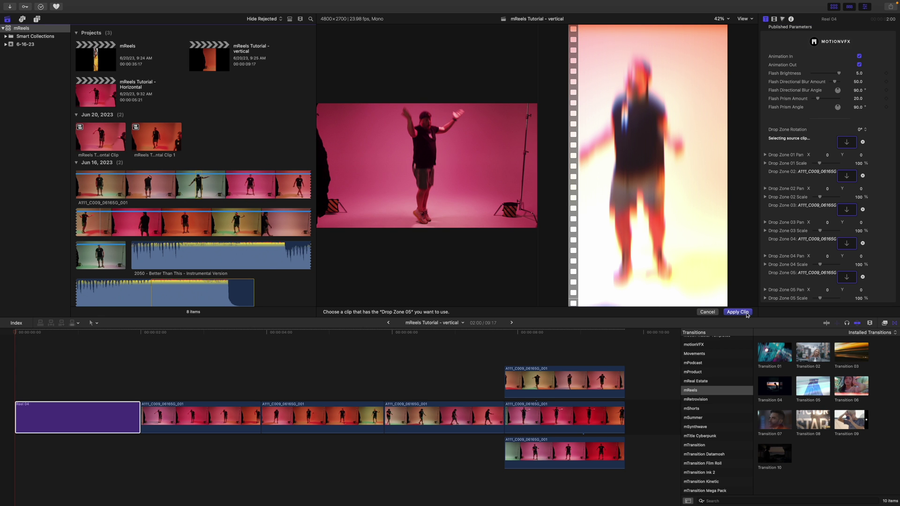
left_click(745, 313)
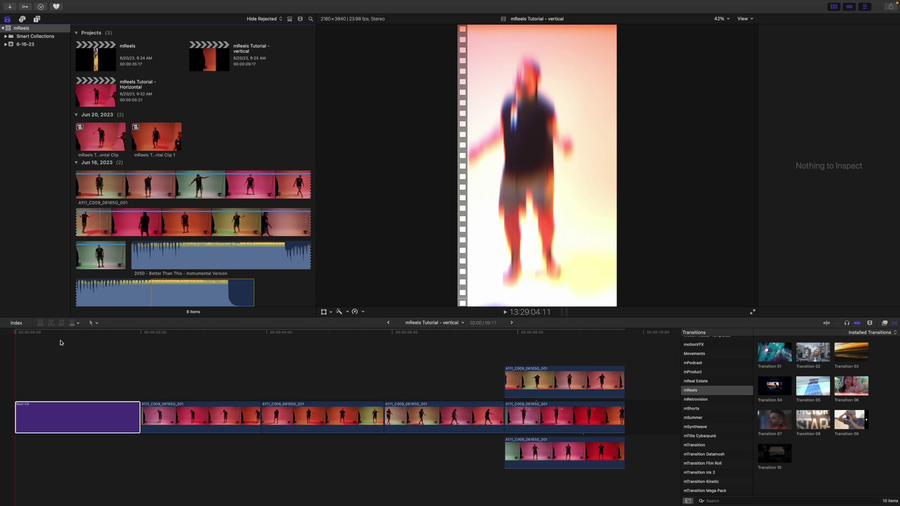
- Scrub through the Reel 04 title, show its inspector parameters, and play it from the start
left_click(23, 335)
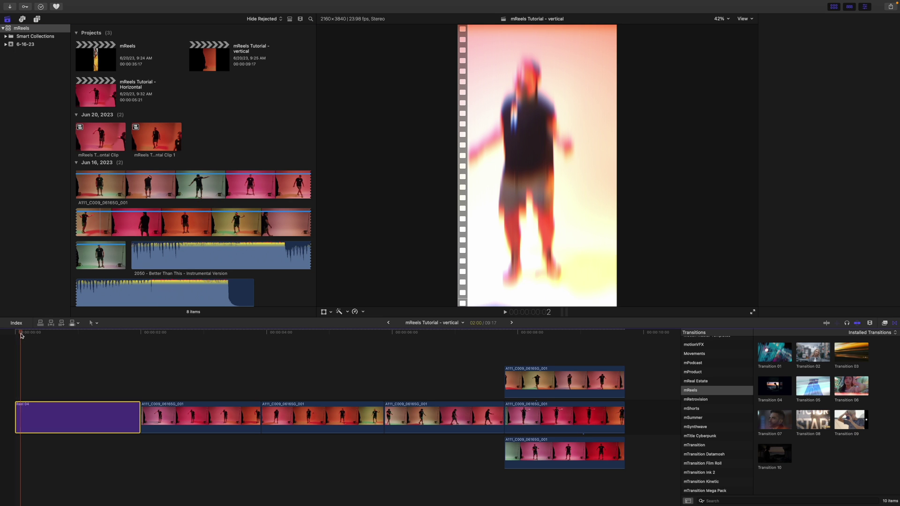
left_click_drag(24, 336, 63, 358)
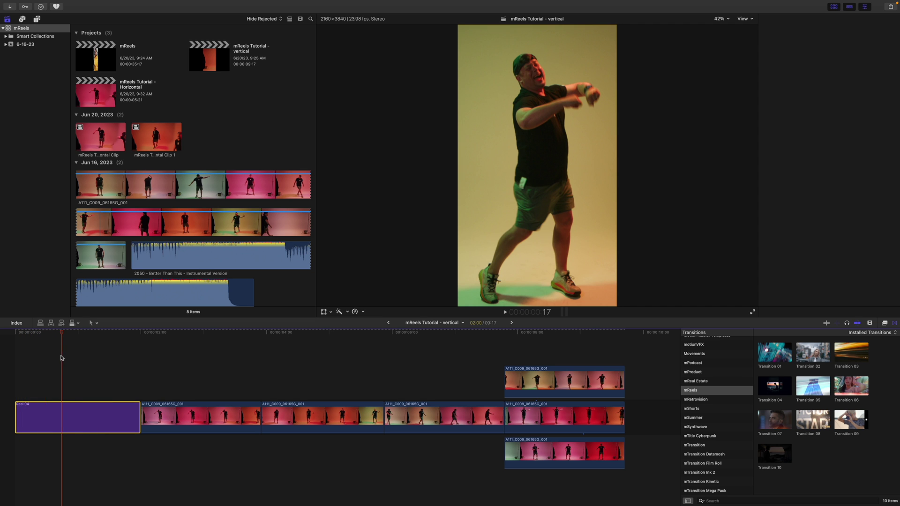
key("super+4")
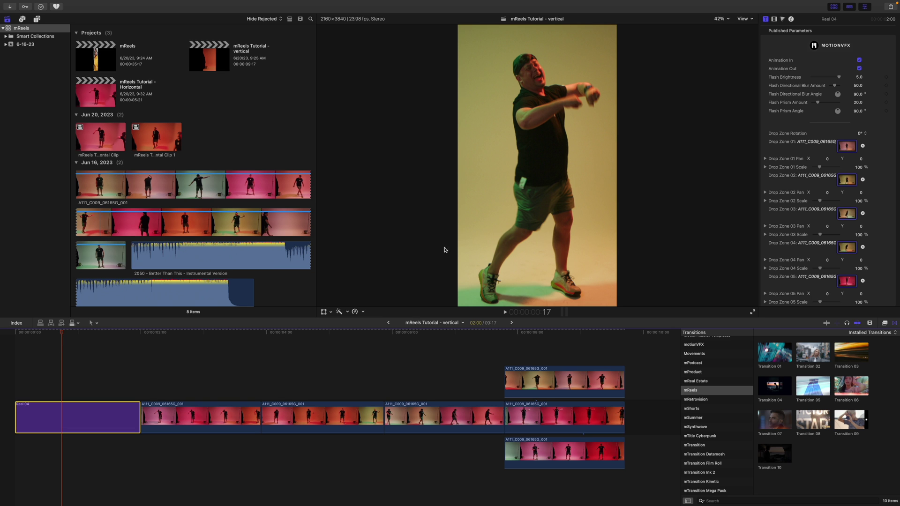
left_click_drag(60, 334, 15, 340)
key("space")
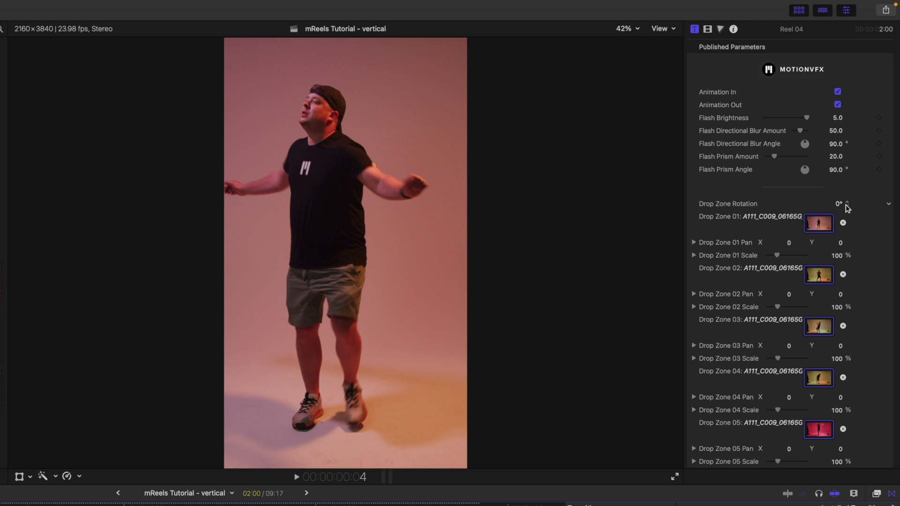
- Try Drop Zone Rotation at 90° and -90°, and pan Drop Zone 01 to X 2.3, Y -13.5
left_click(847, 206)
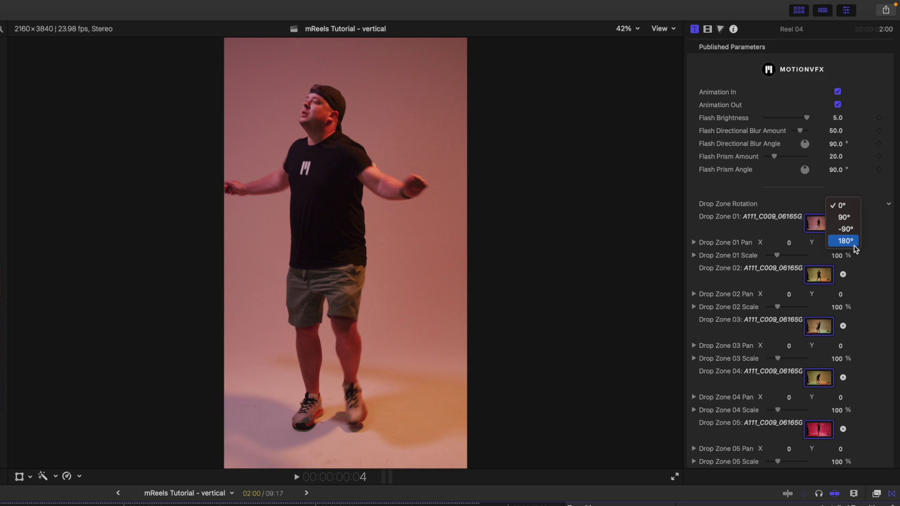
left_click(851, 218)
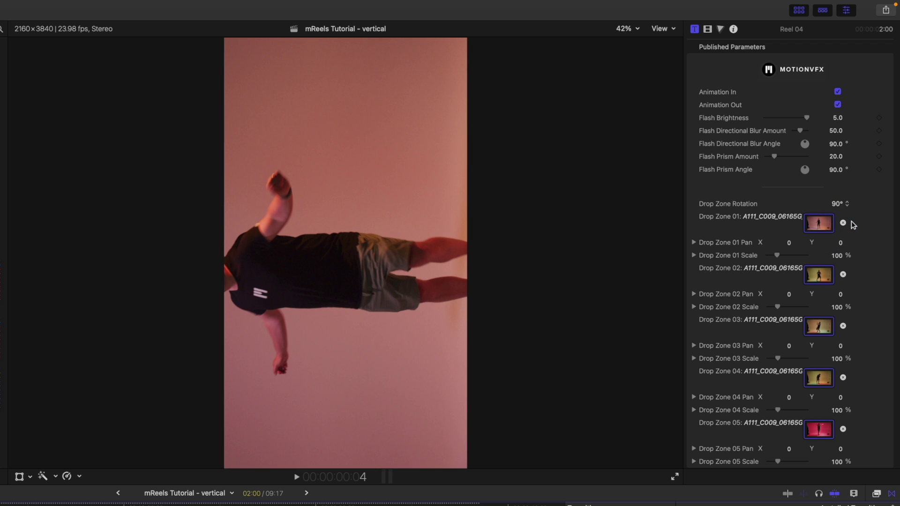
left_click(847, 205)
left_click(849, 222)
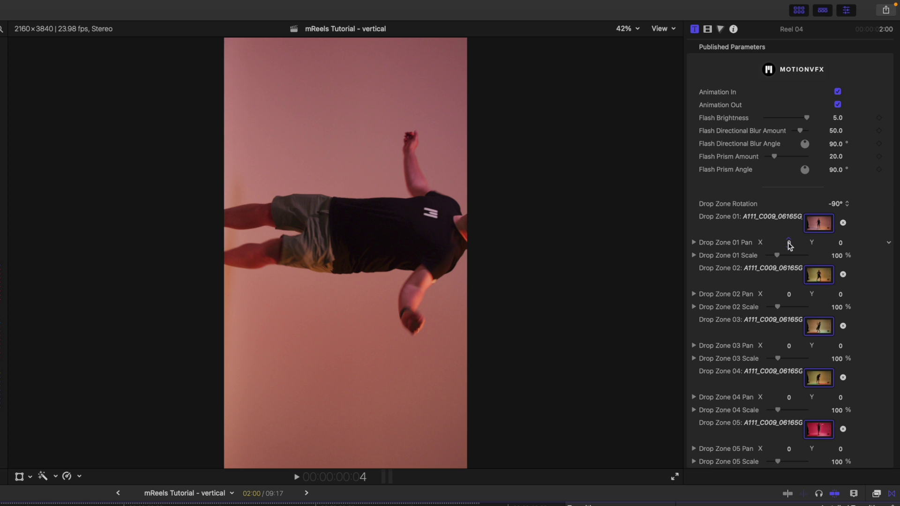
left_click_drag(790, 244, 827, 244)
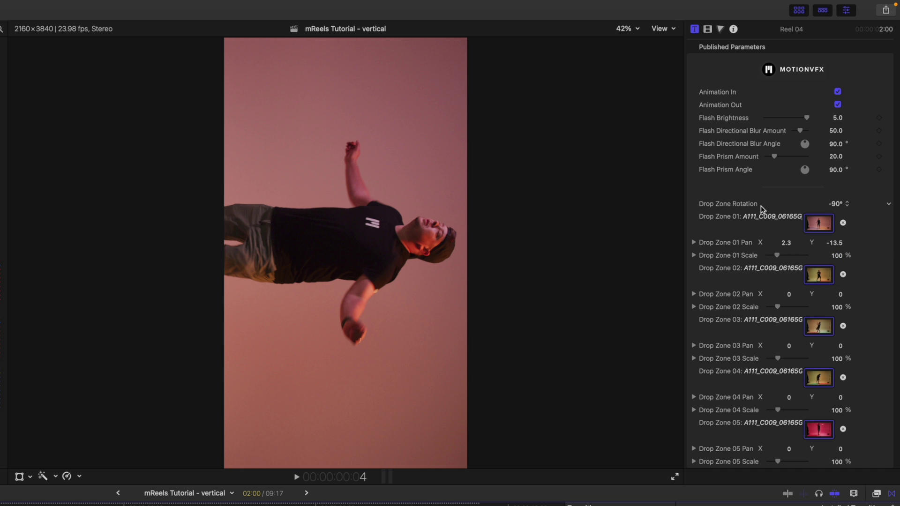
- Return Drop Zone Rotation to 0° and reset the Drop Zone 01 Pan of Reel 04
left_click(845, 204)
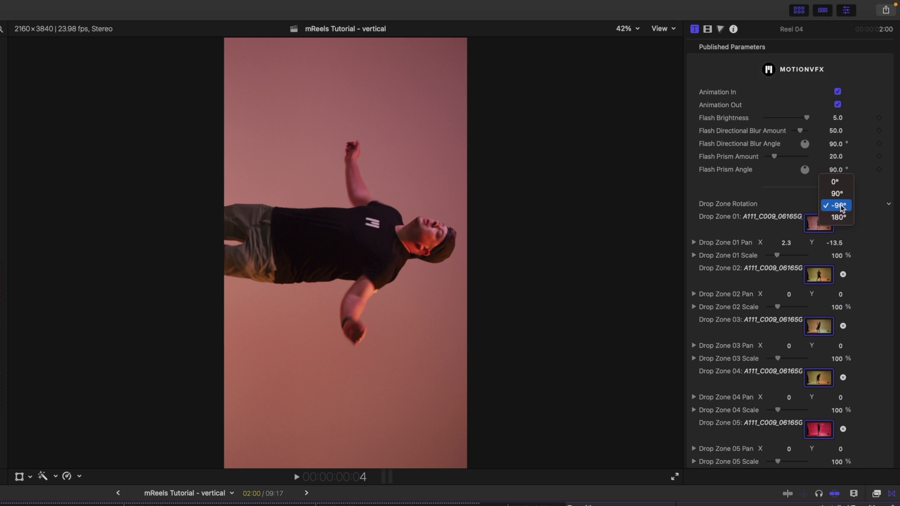
left_click(840, 186)
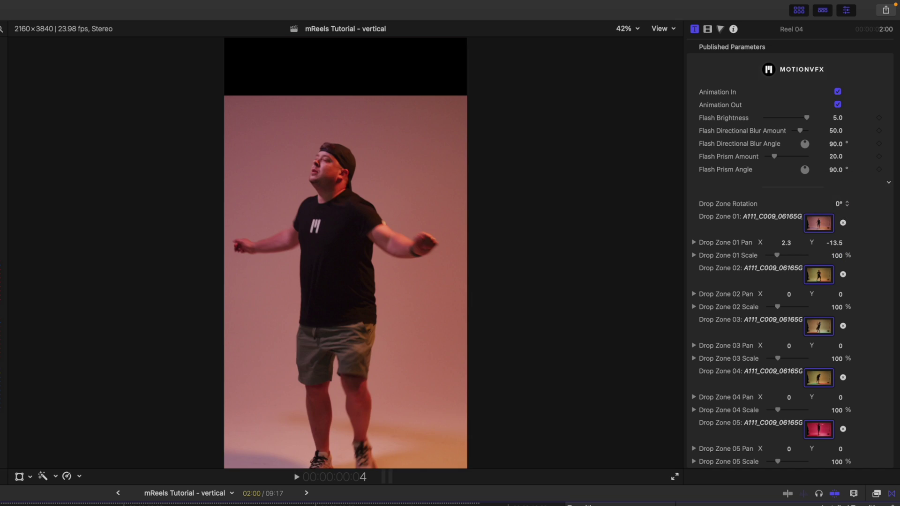
left_click(888, 244)
left_click(875, 241)
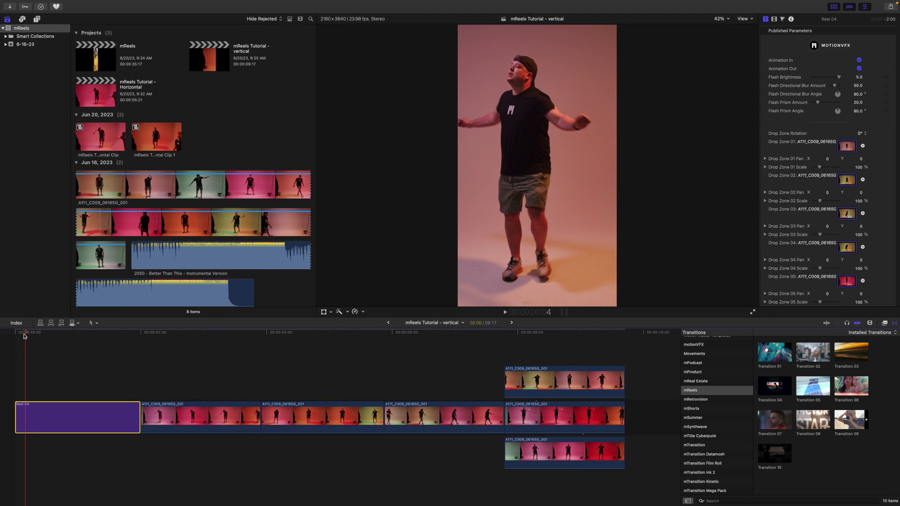
- Add the mReels Haze Effect title above the clip following Reel 04 and trim it to that clip's length
left_click_drag(25, 335, 140, 345)
left_click(169, 408)
left_click(37, 20)
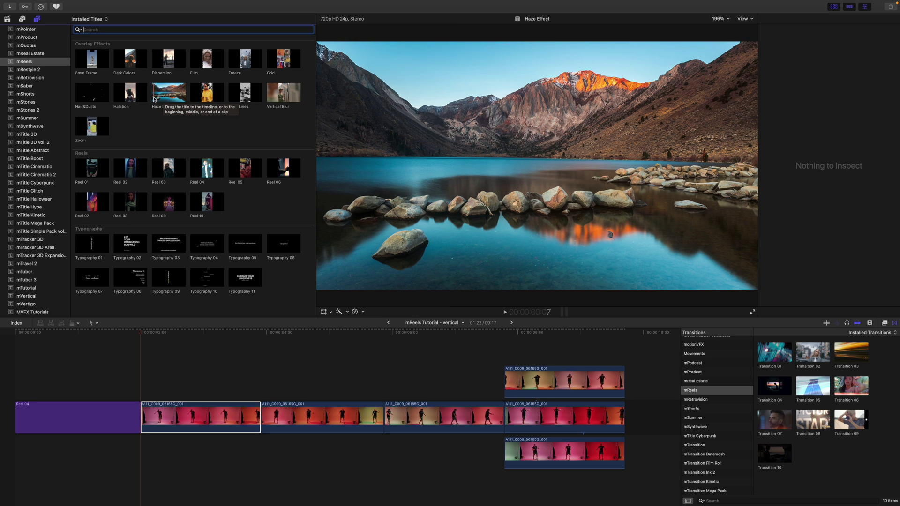
left_click_drag(158, 100, 141, 361)
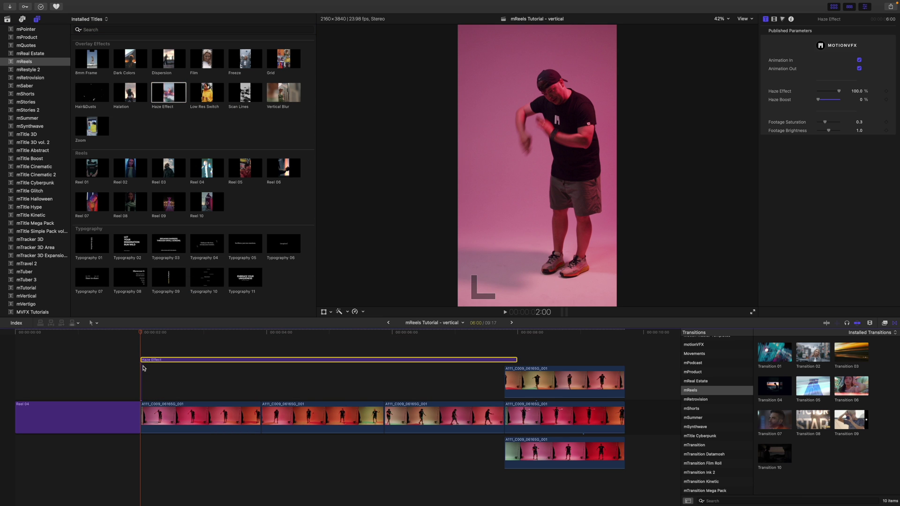
left_click_drag(517, 361, 260, 373)
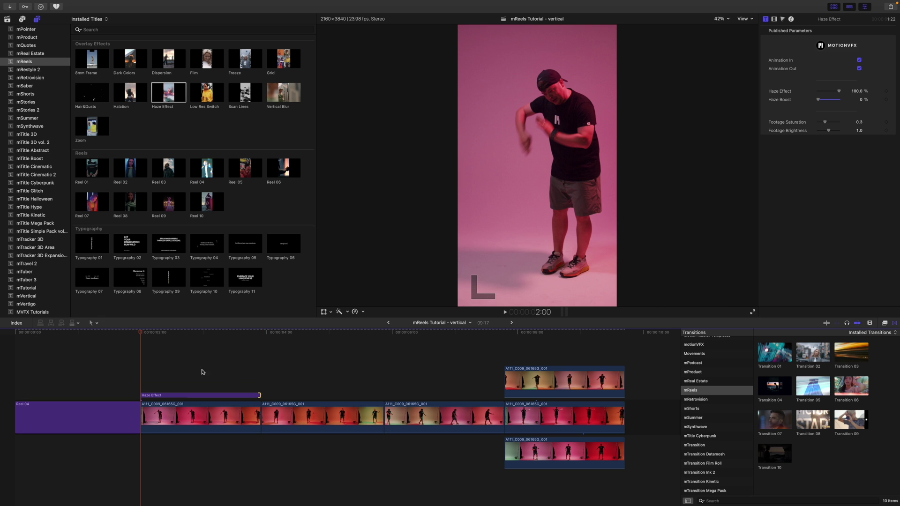
- Preview the Haze Effect up to 2:15, and turn off its Animation In and Animation Out
left_click(141, 332)
left_click_drag(142, 333, 182, 338)
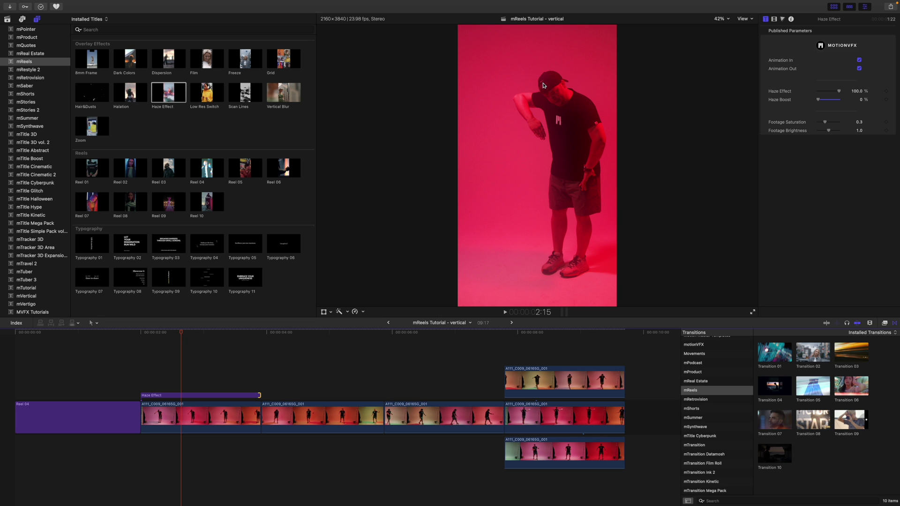
left_click(181, 397)
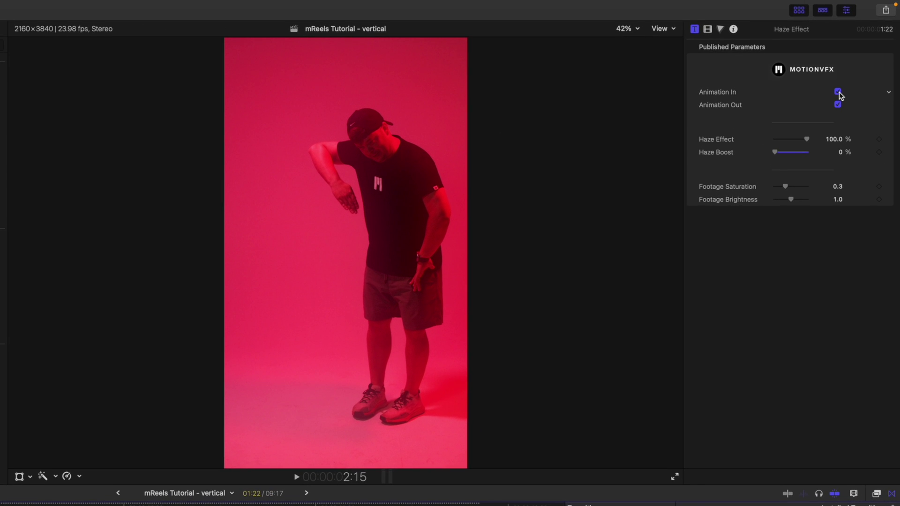
left_click(838, 92)
left_click(838, 105)
- Try other haze, Footage Saturation and Footage Brightness amounts on the Haze Effect title, and reset the saturation and brightness
left_click_drag(808, 139, 772, 155)
left_click_drag(779, 187, 793, 201)
left_click(890, 187)
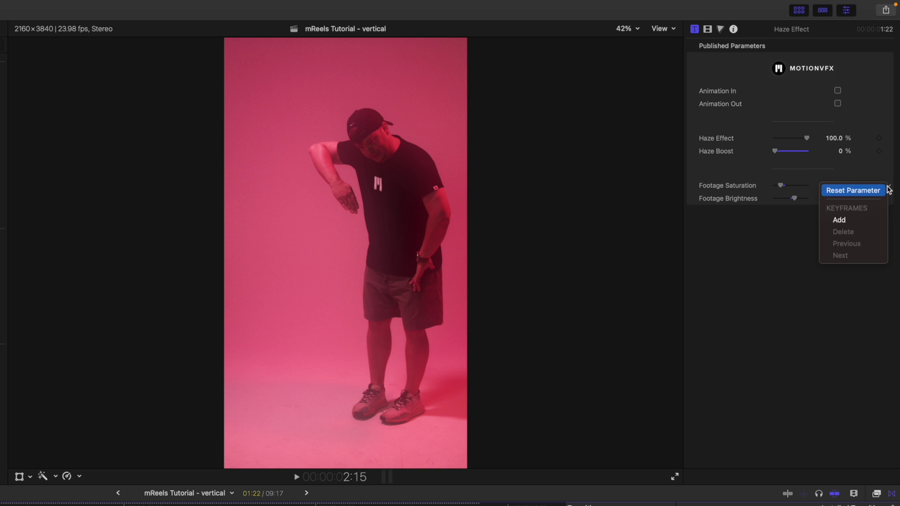
left_click(885, 189)
left_click(890, 199)
left_click(885, 202)
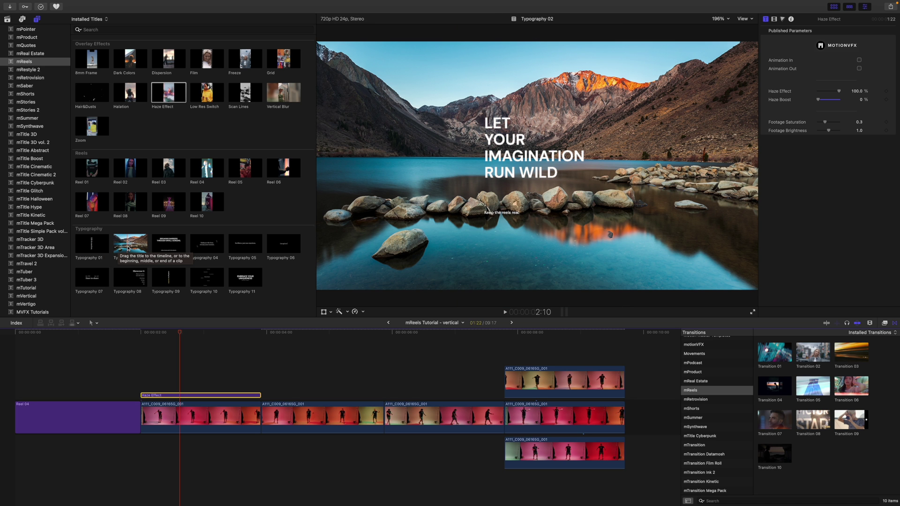
- Add the Typography 02 title over the clip following Reel 04, trimmed to that clip's length and stacked beneath the Haze Effect title
left_click_drag(122, 245, 143, 367)
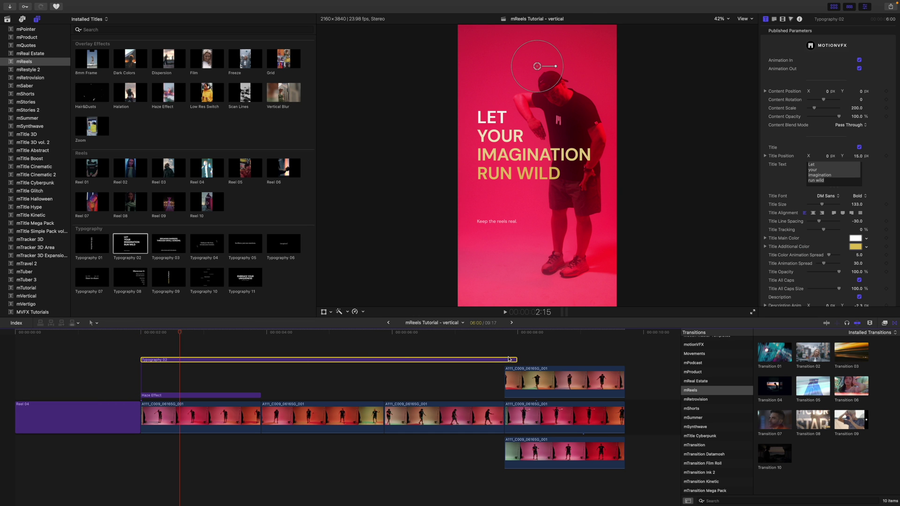
left_click_drag(515, 359, 260, 367)
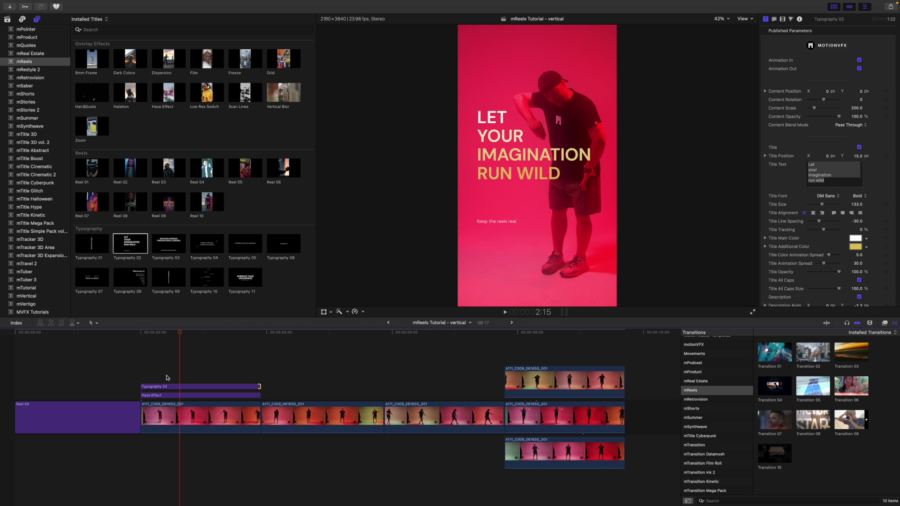
left_click(163, 333)
left_click_drag(165, 335, 191, 337)
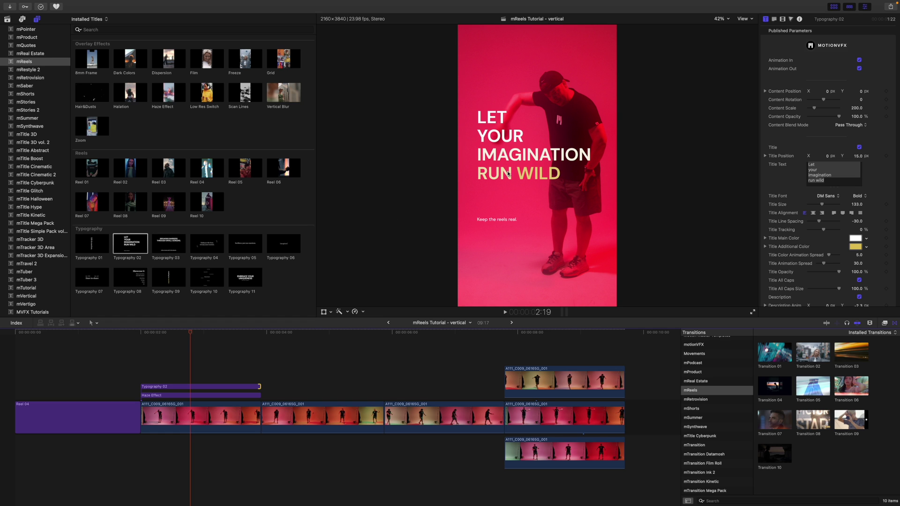
left_click_drag(191, 389, 192, 399)
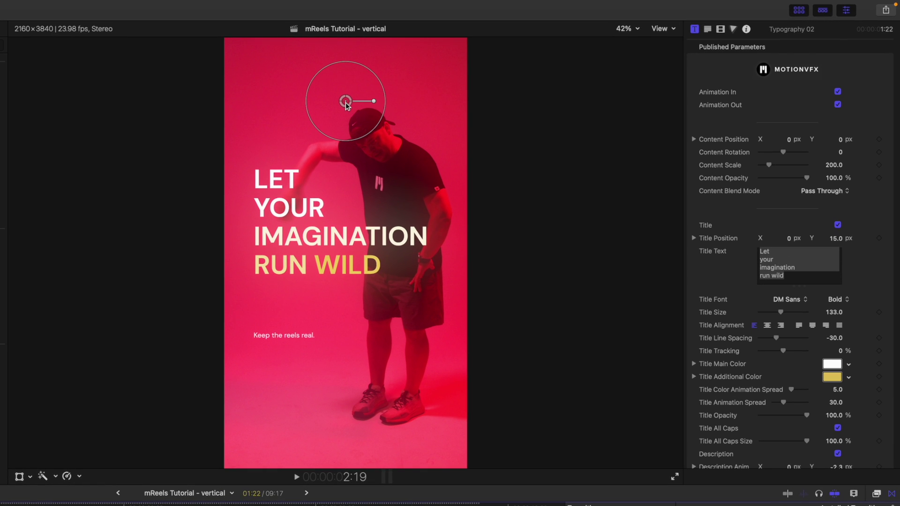
- Try moving, rotating and scaling the Typography 02 content in the viewer, and restore its original placement
left_click(550, 86)
left_click_drag(363, 131, 387, 117)
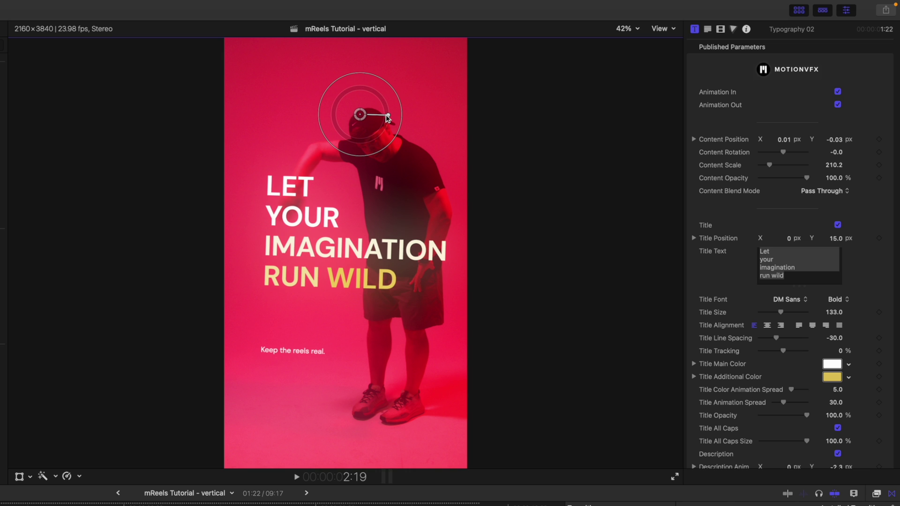
key("super+z")
key("super+z")
key("super+z")
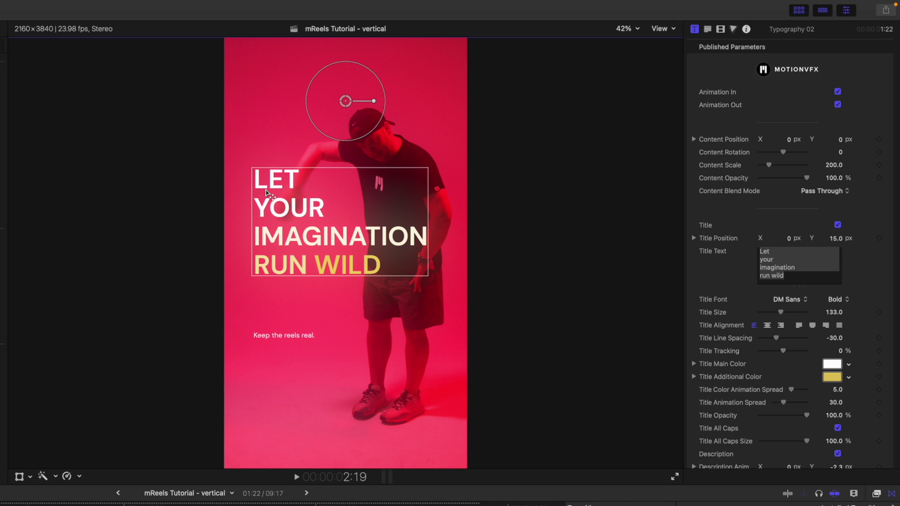
left_click_drag(346, 101, 319, 104)
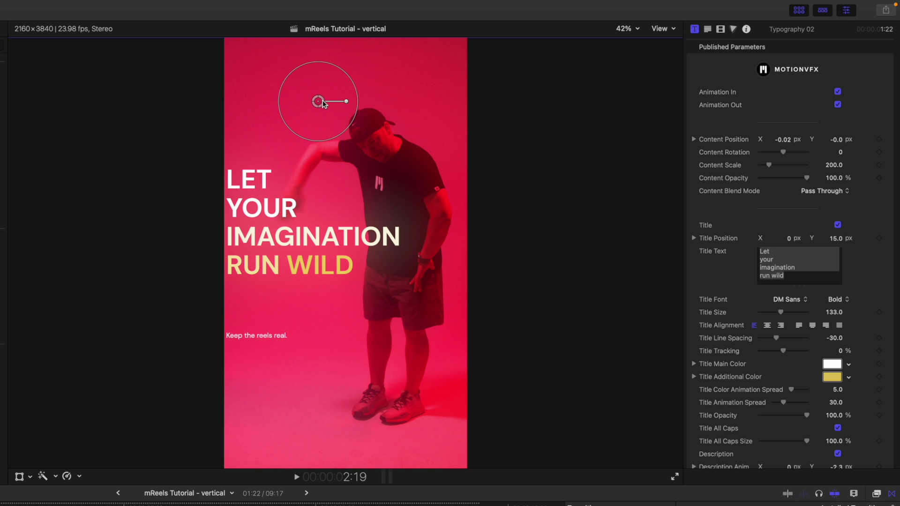
left_click_drag(323, 103, 350, 102)
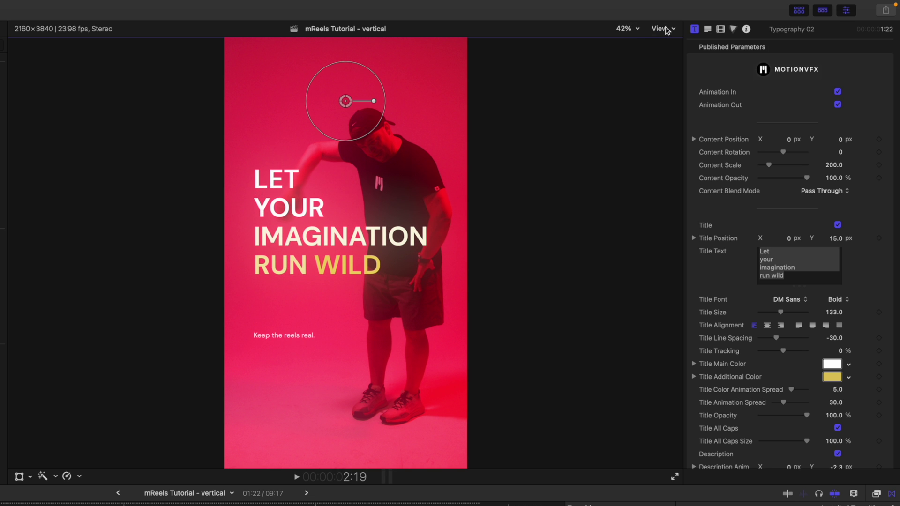
- Show the title/action safe zones to check the text placement, and hide them again
left_click(666, 29)
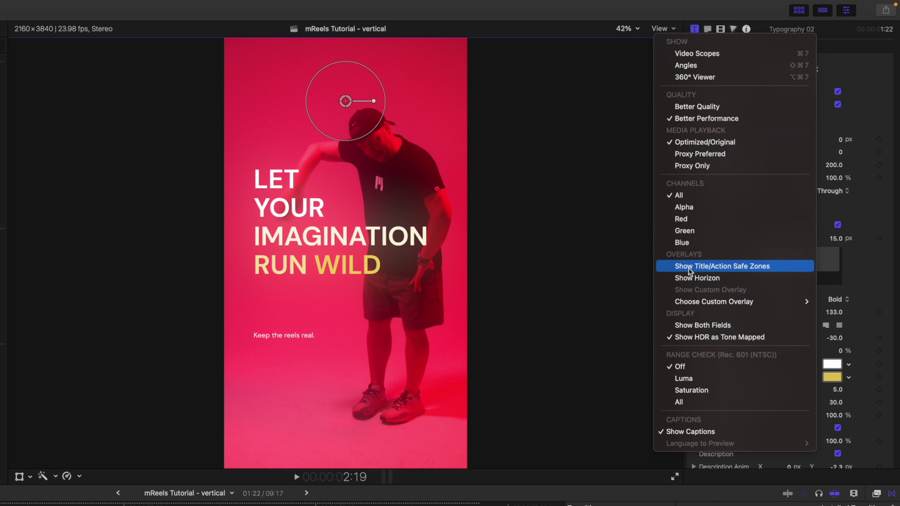
left_click(708, 268)
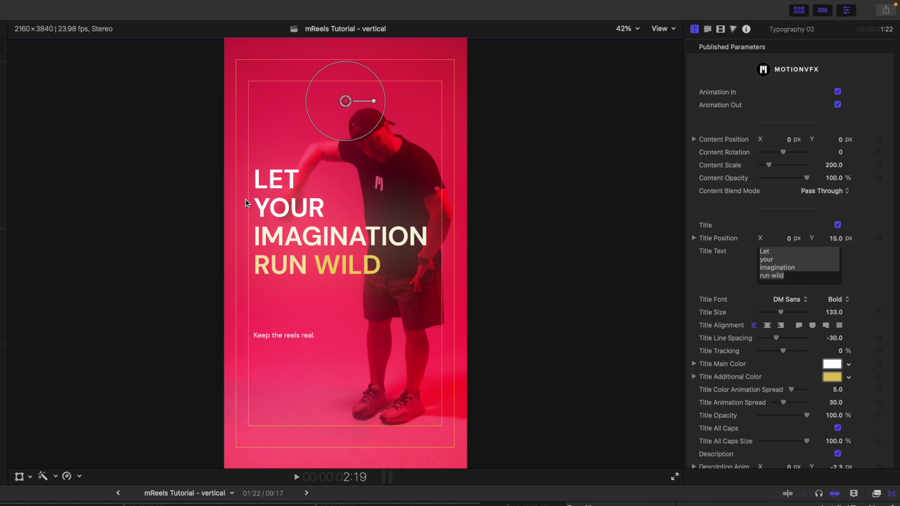
left_click(663, 28)
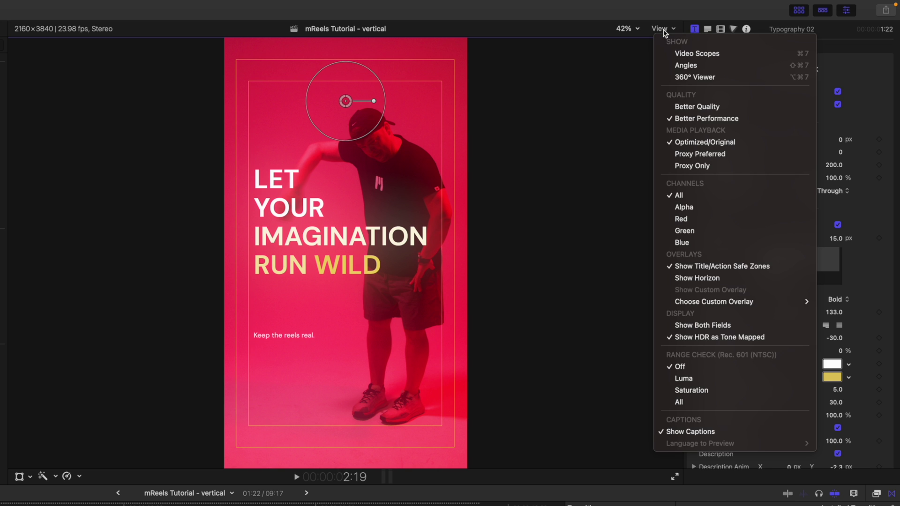
left_click(672, 266)
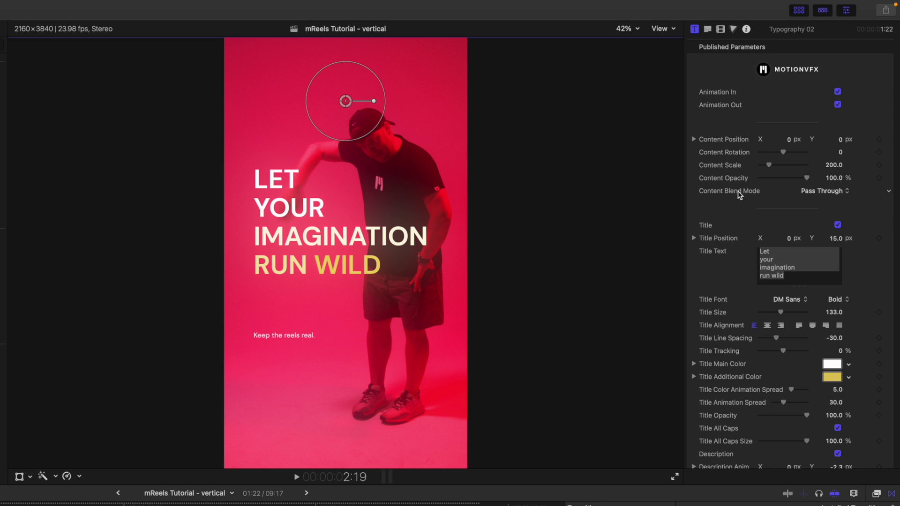
- Test switching Typography 02's Title and Description off and its Content Shadow on, restoring each setting
scroll(733, 202, "down", 2)
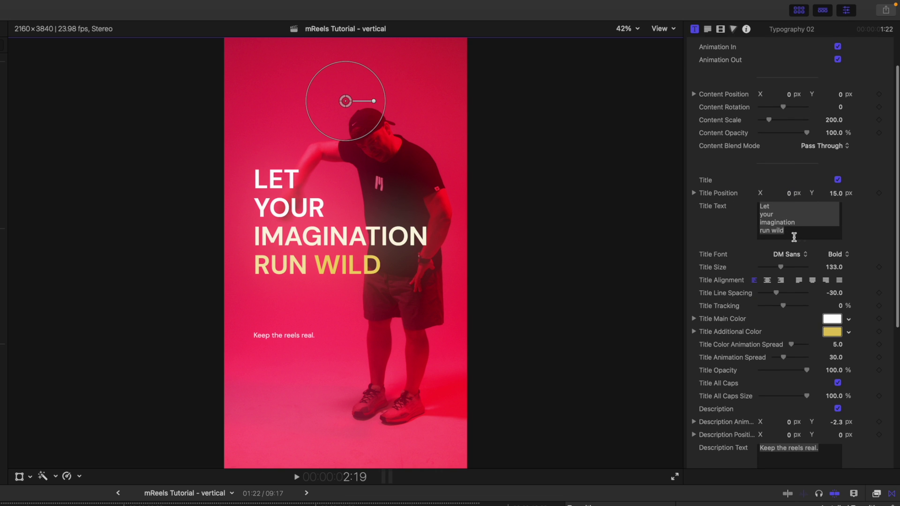
left_click(838, 180)
left_click(838, 180)
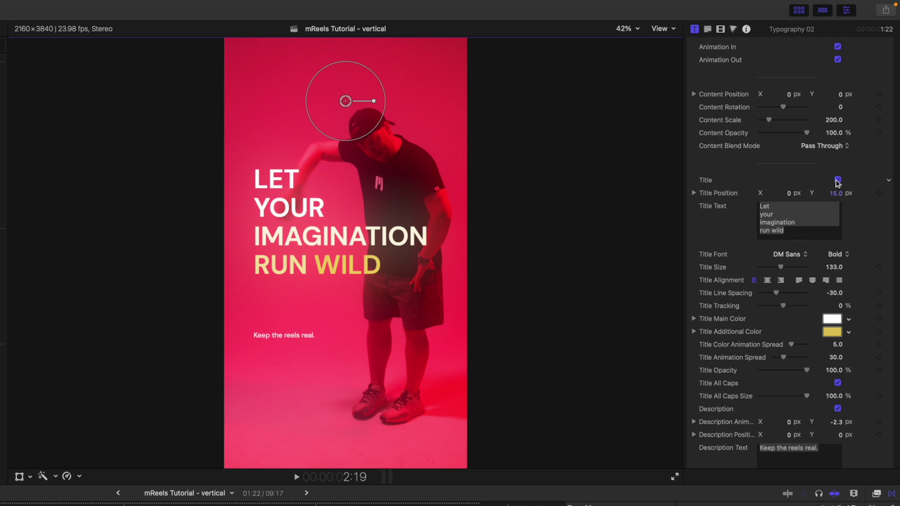
scroll(737, 235, "down", 3)
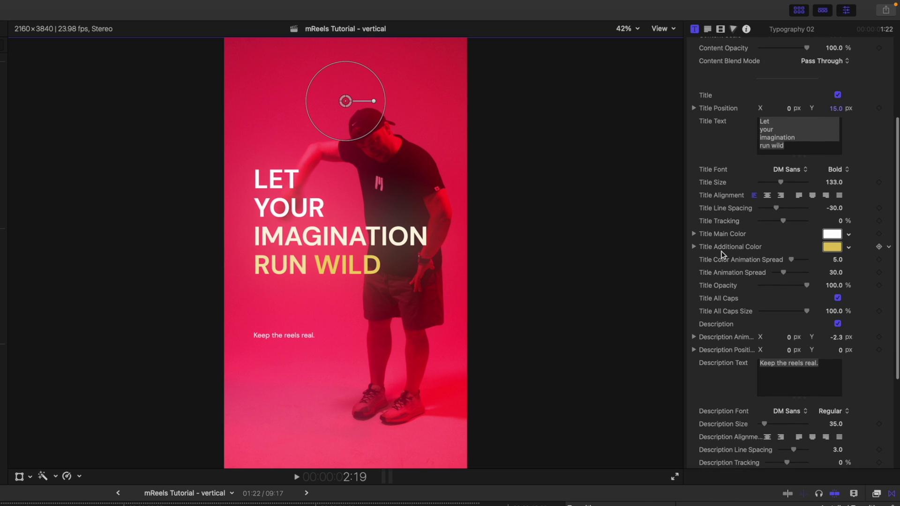
scroll(721, 254, "down", 6)
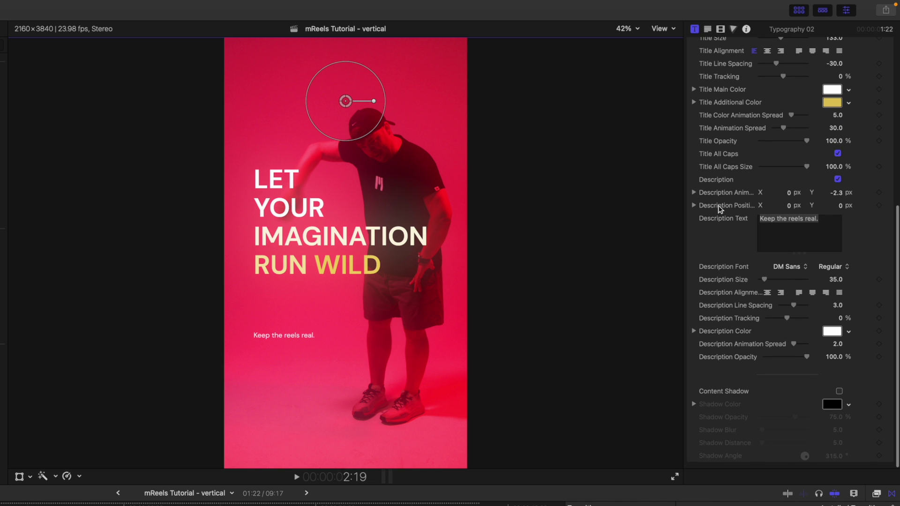
left_click(838, 179)
left_click(837, 179)
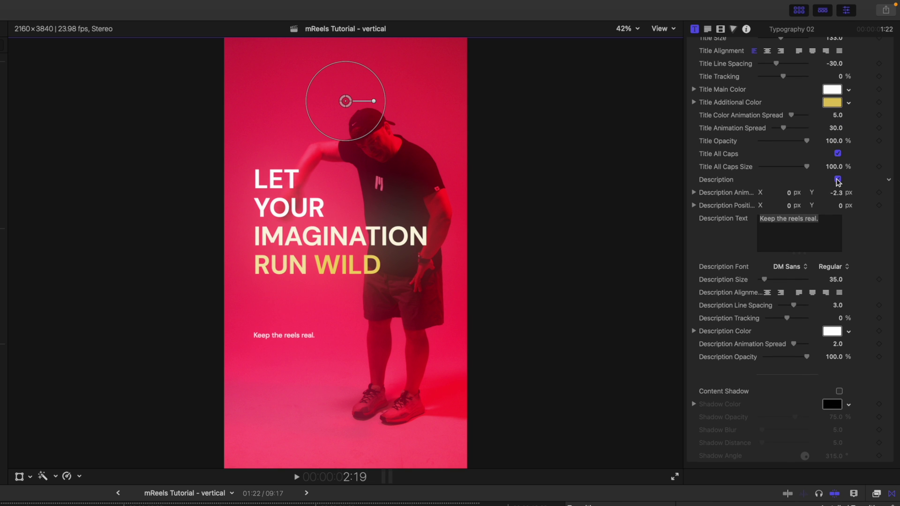
left_click(839, 391)
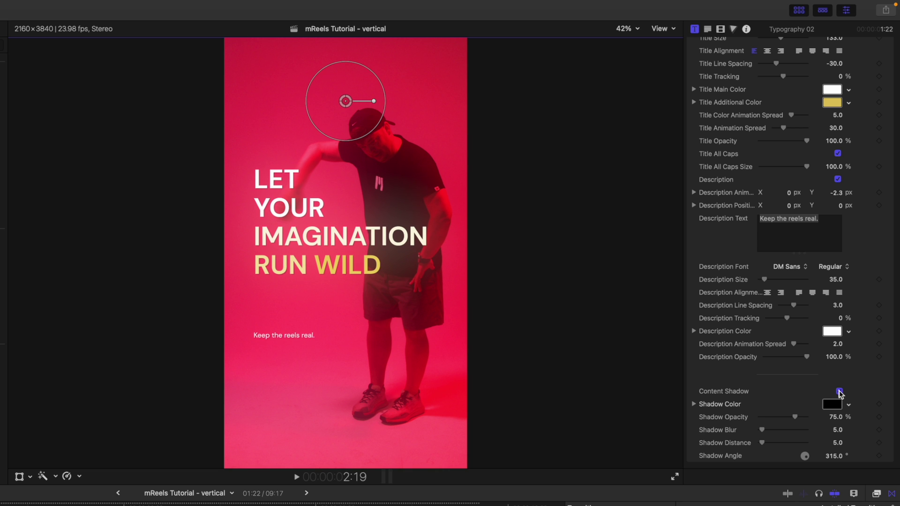
left_click(839, 392)
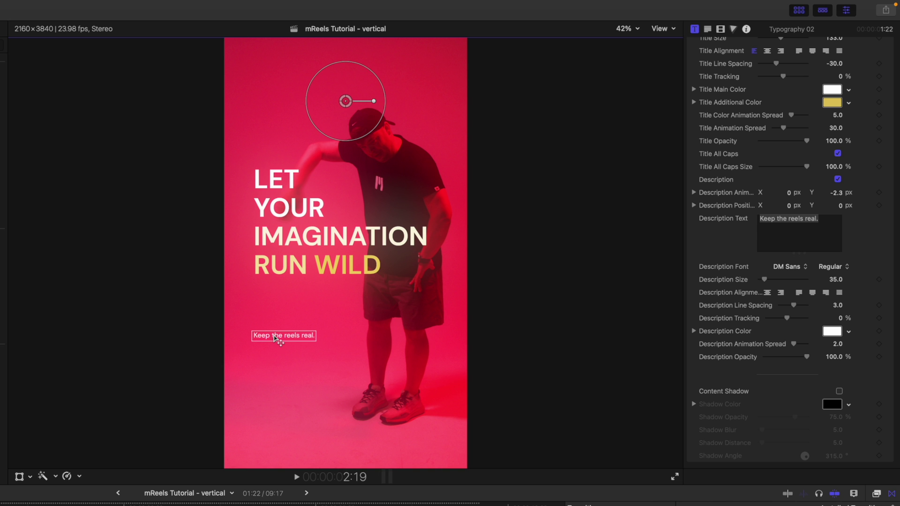
- Try repositioning the description, the main title and the whole content of Typography 02 in the viewer, and undo the moves
left_click_drag(277, 338, 375, 347)
left_click_drag(315, 252, 298, 292)
left_click_drag(346, 102, 364, 89)
key("super+z")
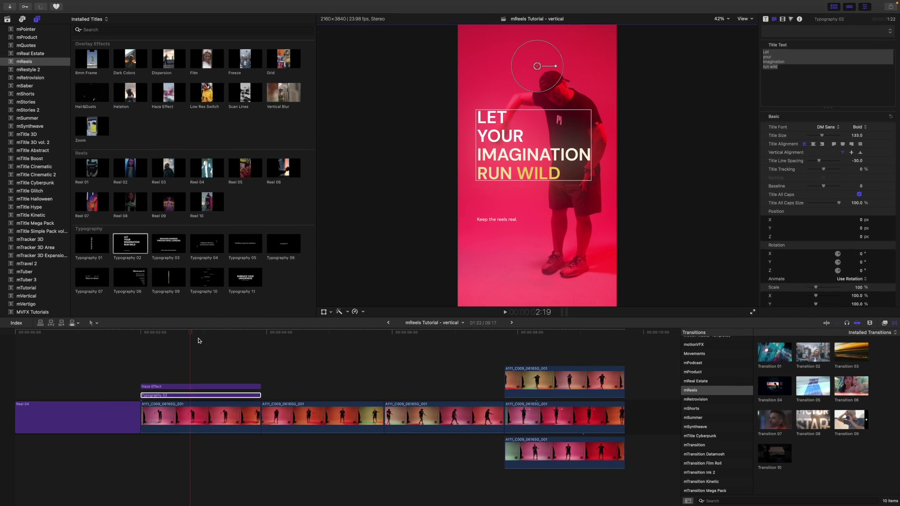
- Add the mReels Zoom title at 3:22 above the second clip after Reel 04 and trim it to that clip's length
left_click(198, 341)
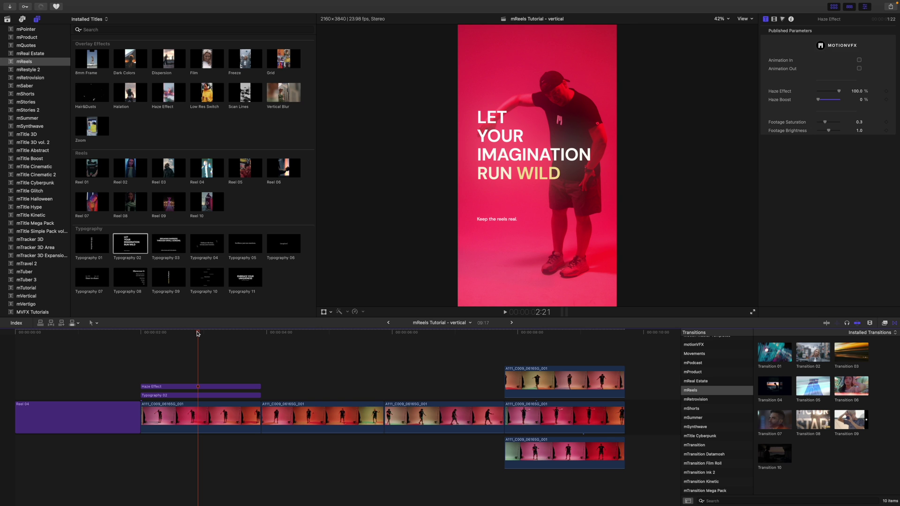
left_click_drag(198, 333, 263, 346)
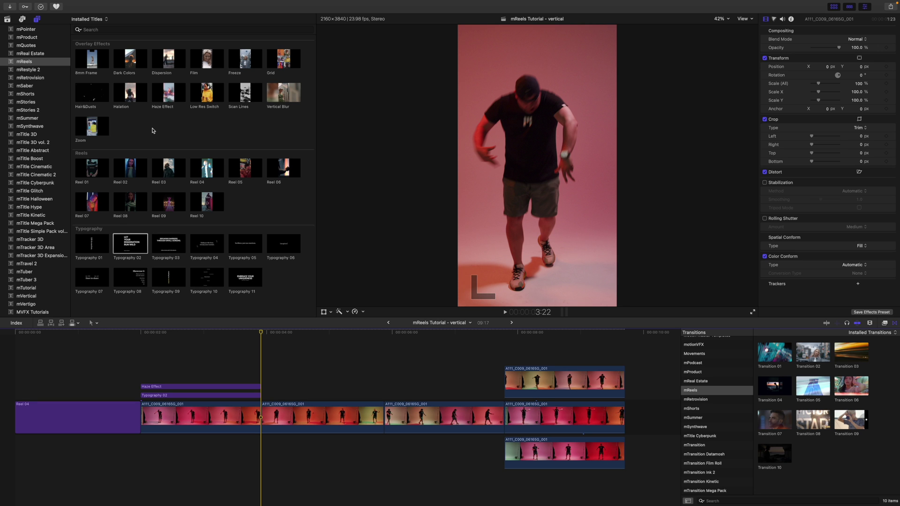
left_click_drag(80, 133, 266, 358)
left_click_drag(636, 359, 383, 359)
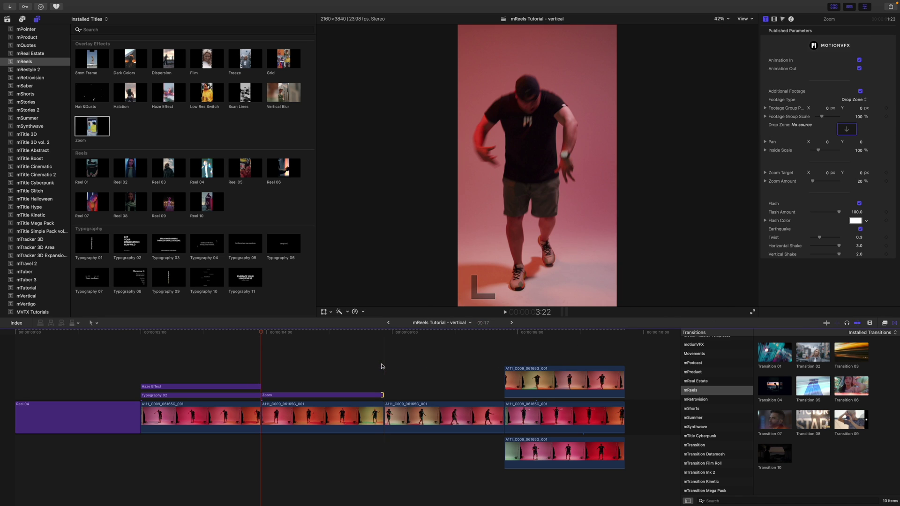
- Preview the Zoom title at 4:17 and set its Footage Type to Title Background
left_click_drag(263, 333, 313, 343)
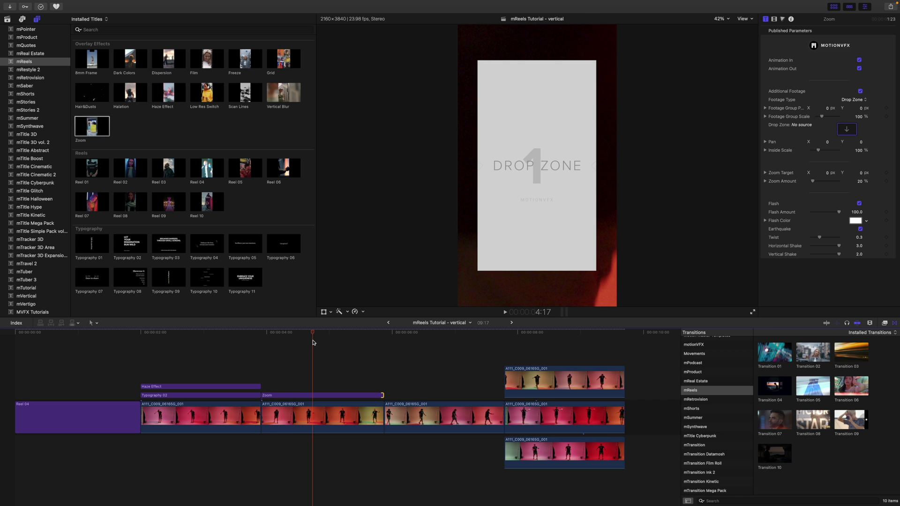
left_click(314, 398)
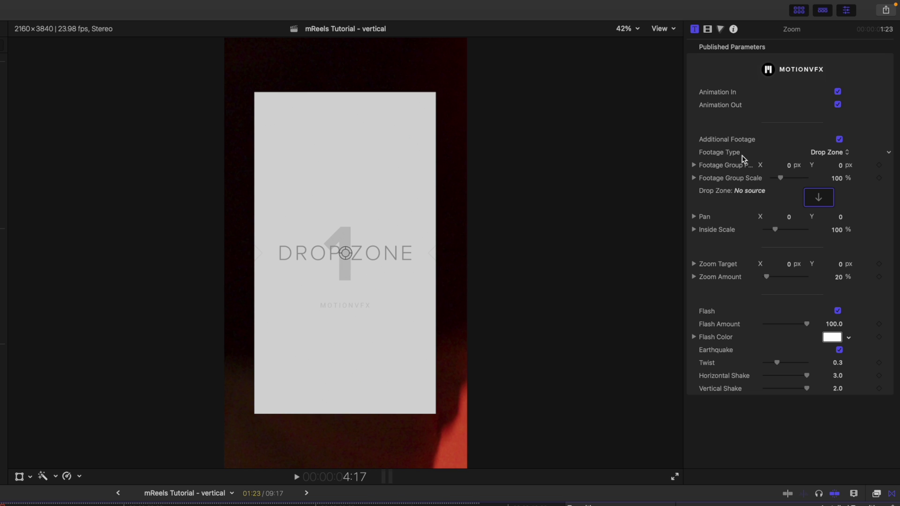
left_click(842, 156)
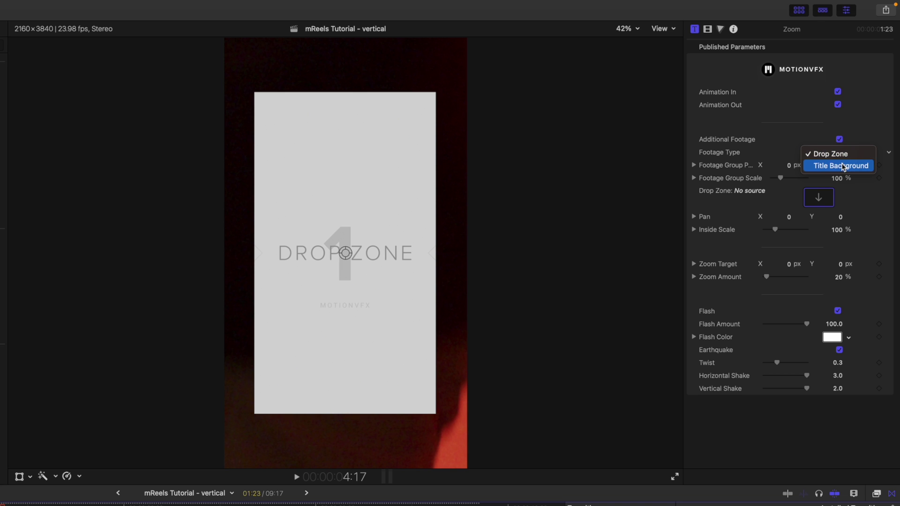
left_click(841, 165)
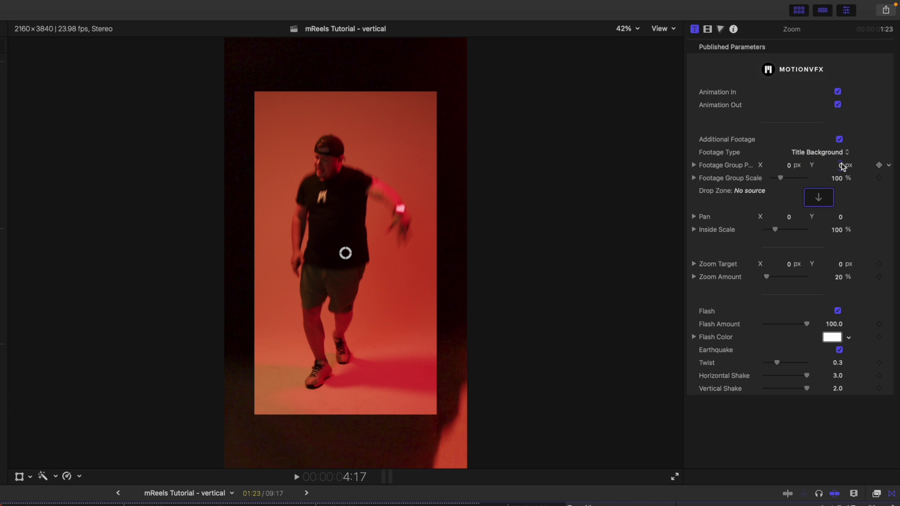
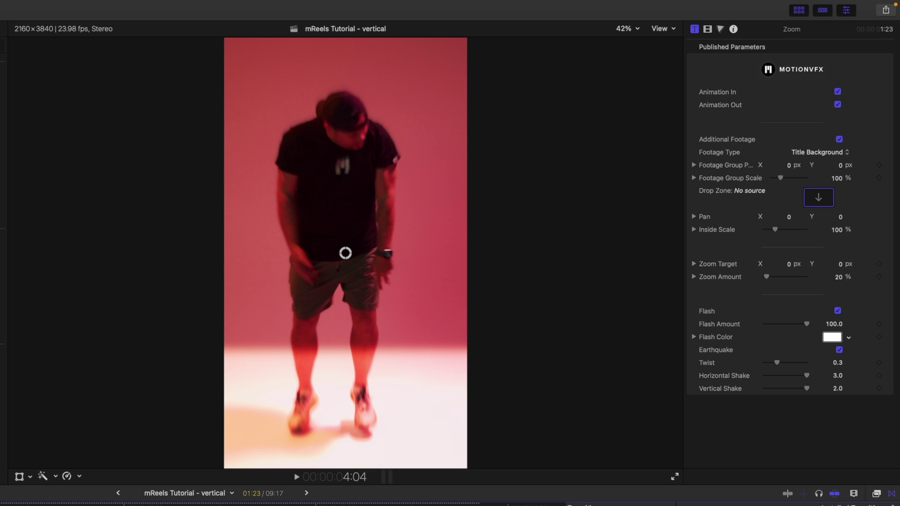
- Try a smaller Inside Scale, an 89% Footage Group Scale and a Footage Group Position of 1.5, -1.9 px on the Zoom title, and undo them
mouse_move(777, 231)
left_mouse_down()
mouse_move(787, 233)
mouse_move(765, 232)
left_mouse_up()
key("super+z")
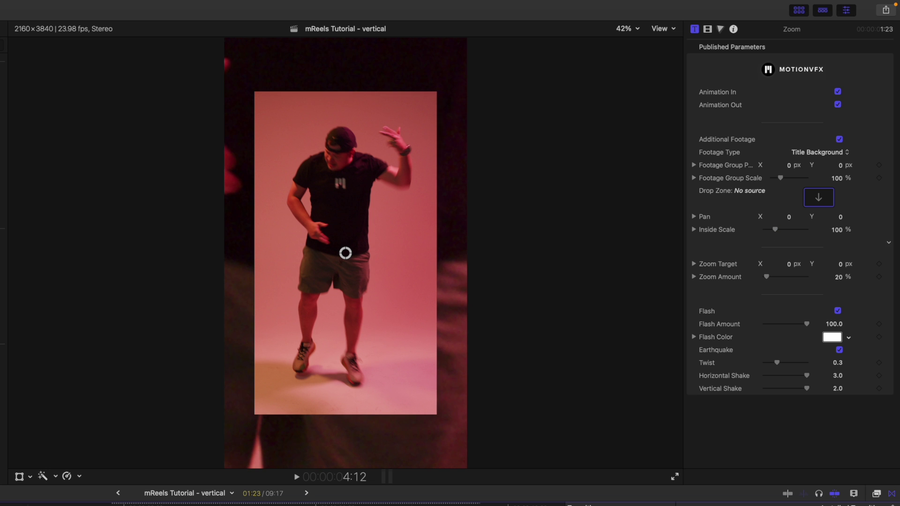
left_click_drag(781, 178, 788, 165)
left_click_drag(847, 161, 846, 169)
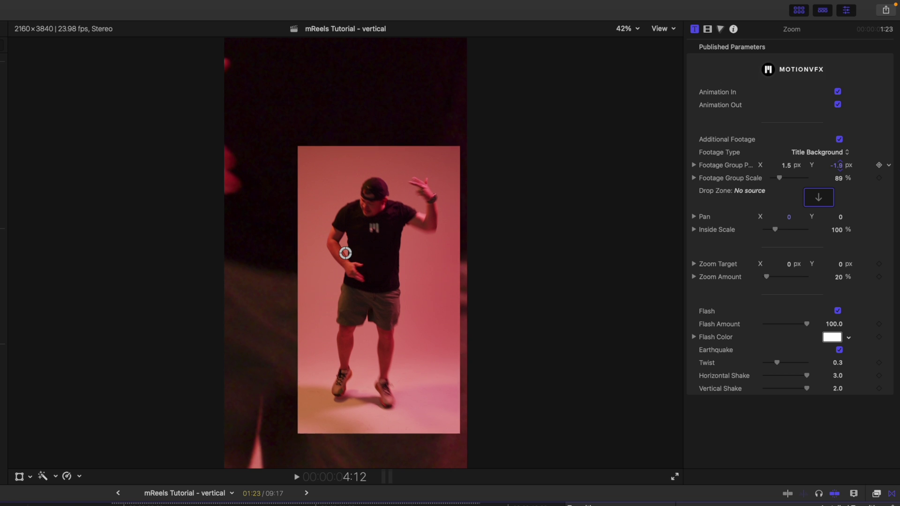
key("super+z")
key("super+z")
key("super+z")
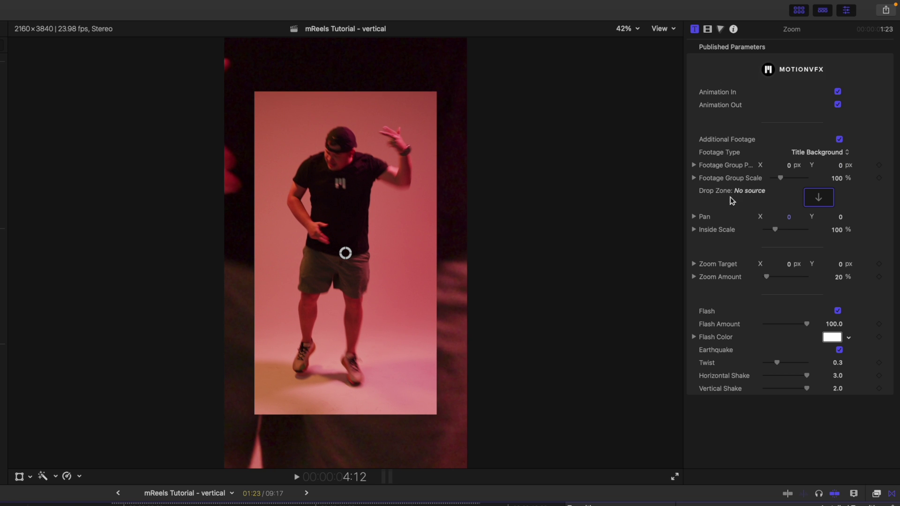
- Try other Zoom Amount, Zoom Target, Flash and Flash Amount settings on the Zoom title, restoring the original values
left_click_drag(766, 277, 788, 264)
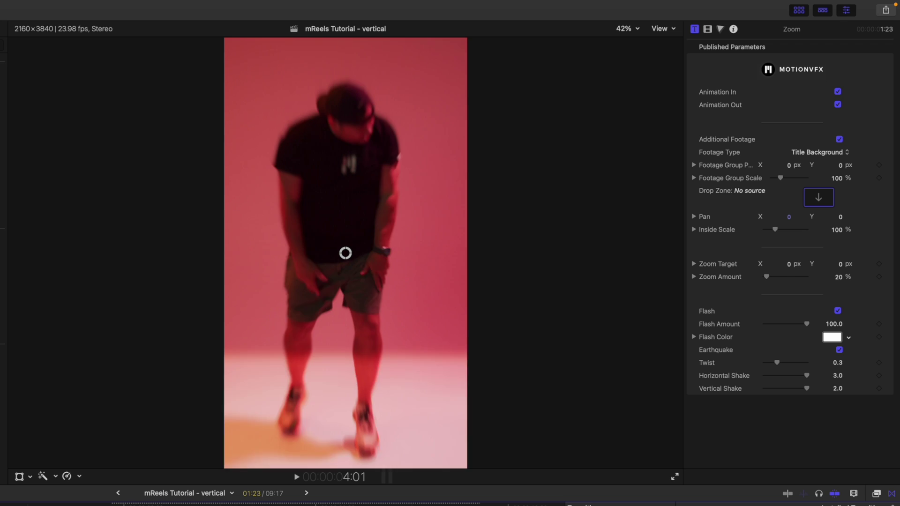
key("Right")
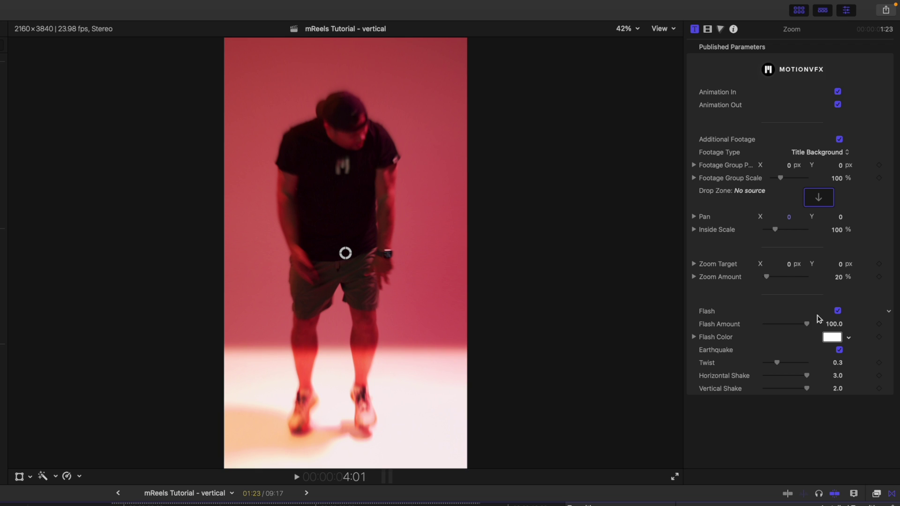
left_click(838, 312)
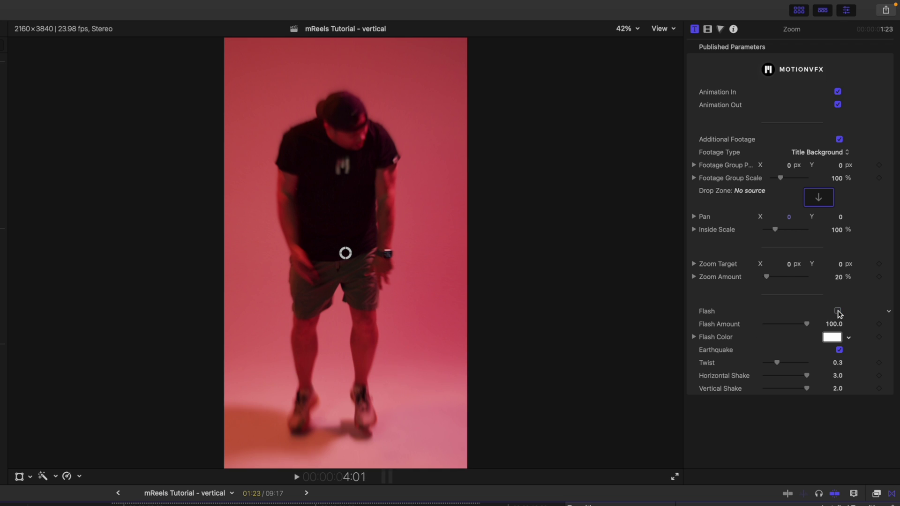
left_click(837, 311)
left_click_drag(807, 324, 827, 326)
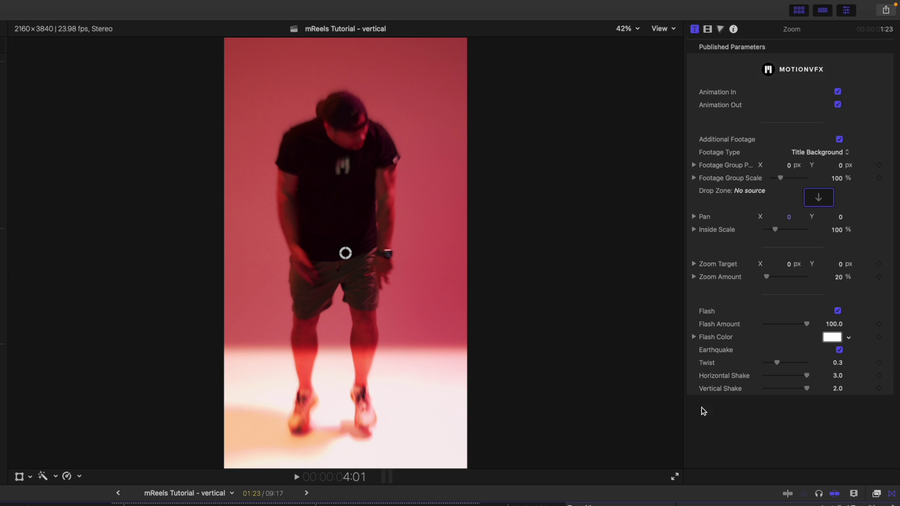
- Add the mReels Transition 05 at the cut between the second and third clips after Reel 04 and preview it
key("space")
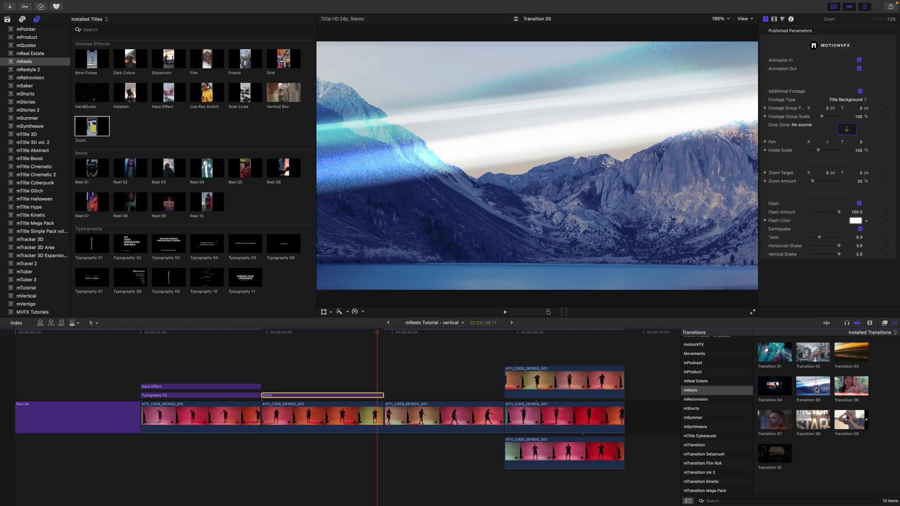
left_click_drag(816, 390, 381, 419)
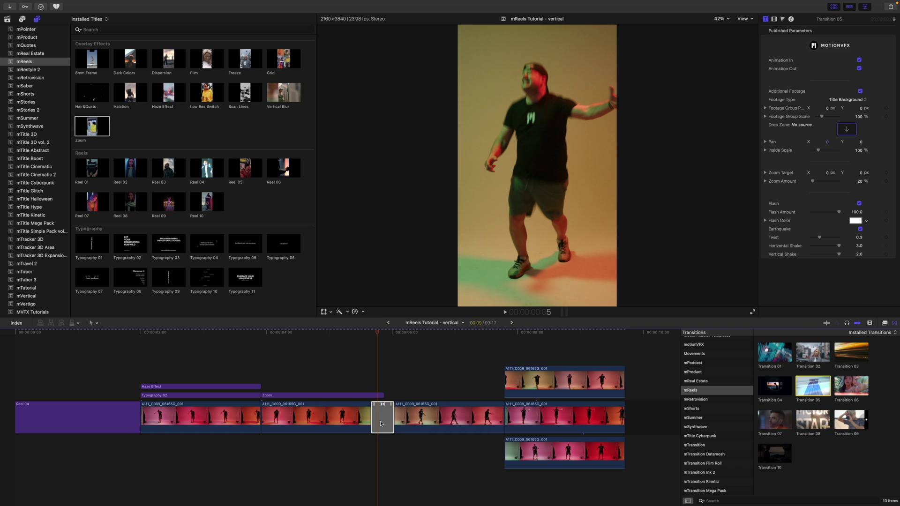
left_click(372, 336)
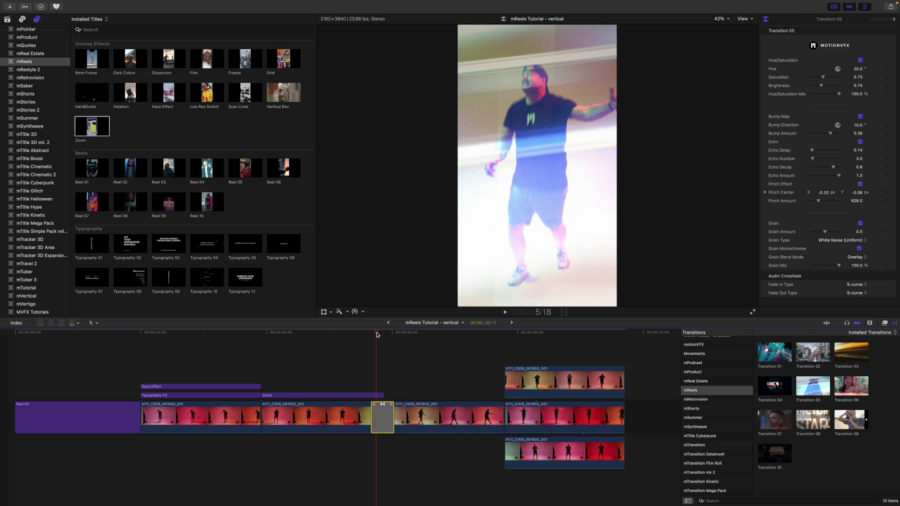
key("space")
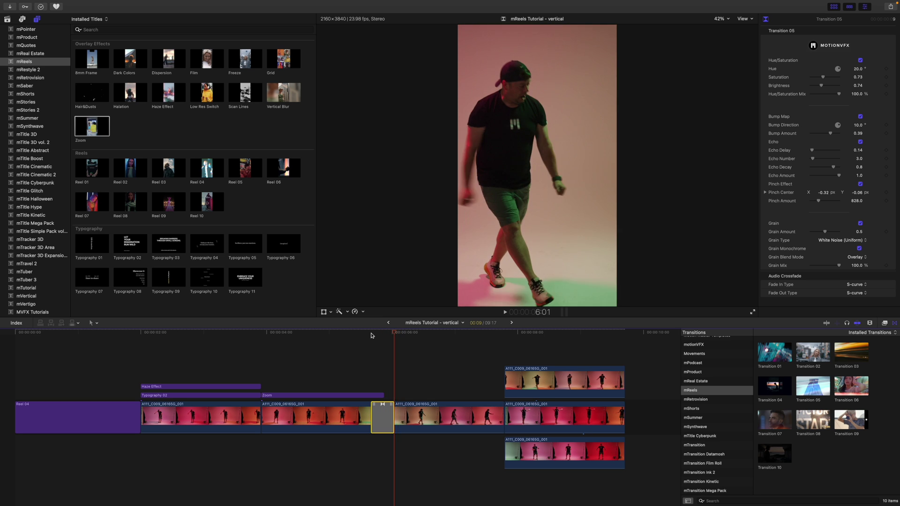
- Go through Transition 05 frame by frame and park the playhead at 5:20
key("Left")
key("Left")
key("Left")
key("Left")
key("Left")
key("Left")
key("Left")
key("Left")
key("Left")
key("Left")
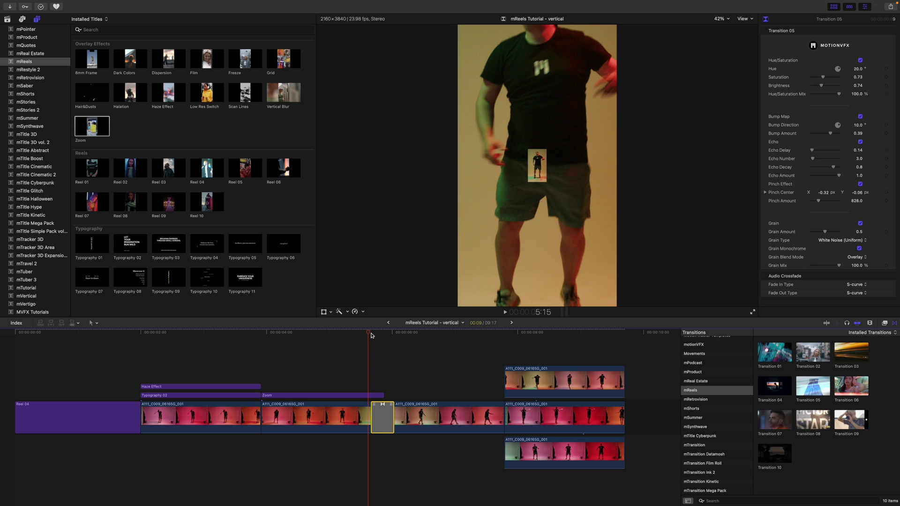
key("Right")
key("Right")
key("Right")
key("Right")
key("Right")
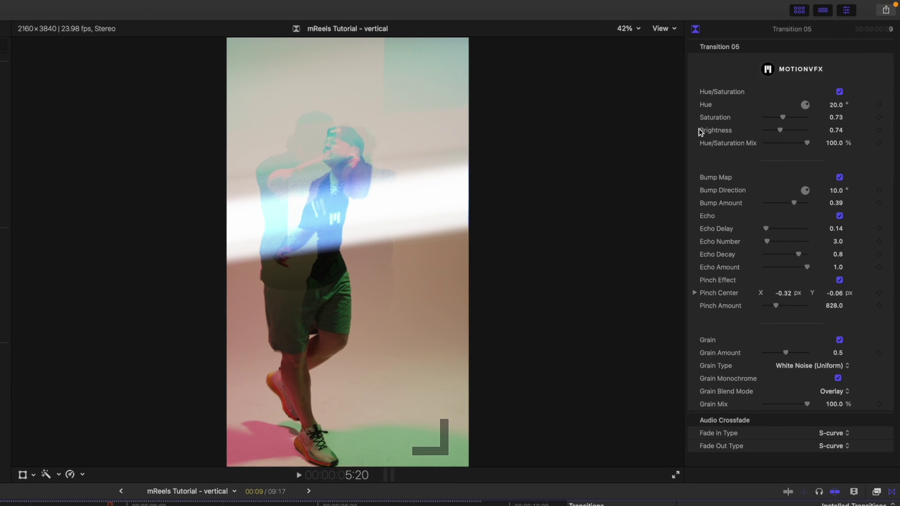
- Try other Hue/Saturation and Bump Map settings on Transition 05, restoring the Hue to 20°
left_click(840, 93)
left_click_drag(835, 105, 835, 106)
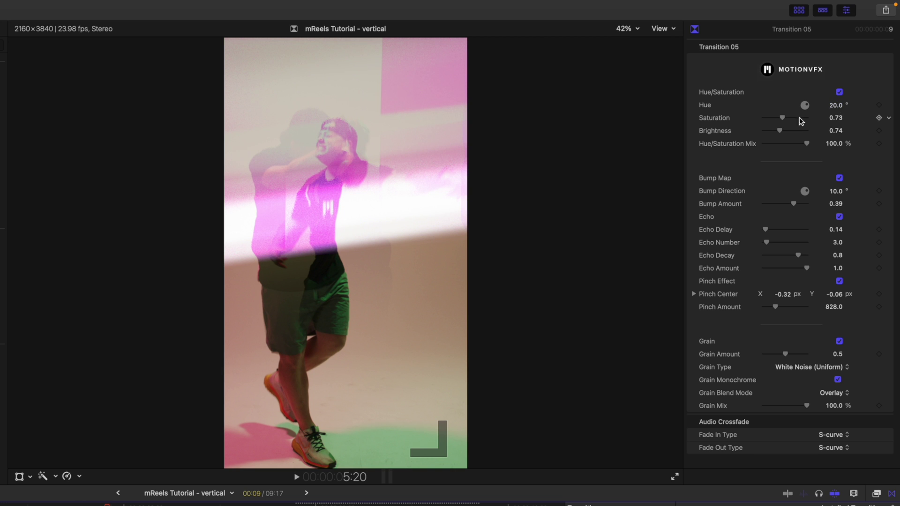
key("Return")
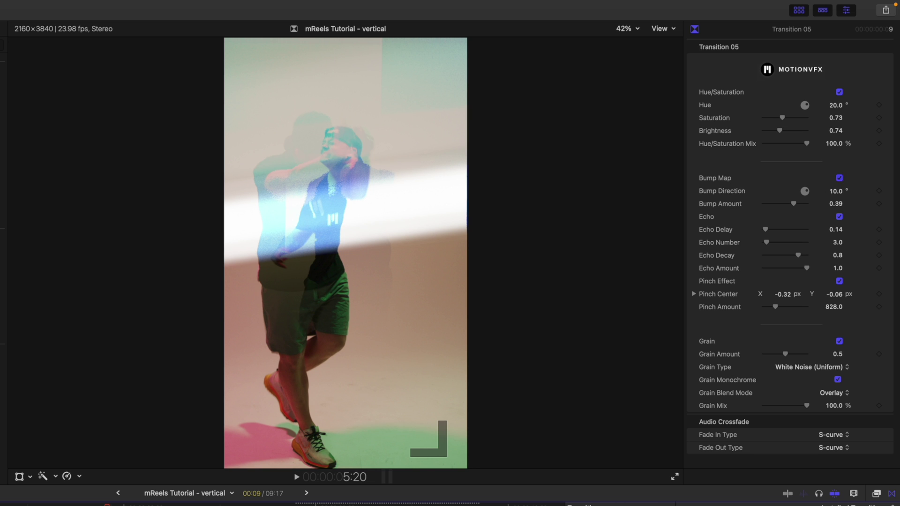
left_click(839, 178)
left_click_drag(791, 204, 797, 203)
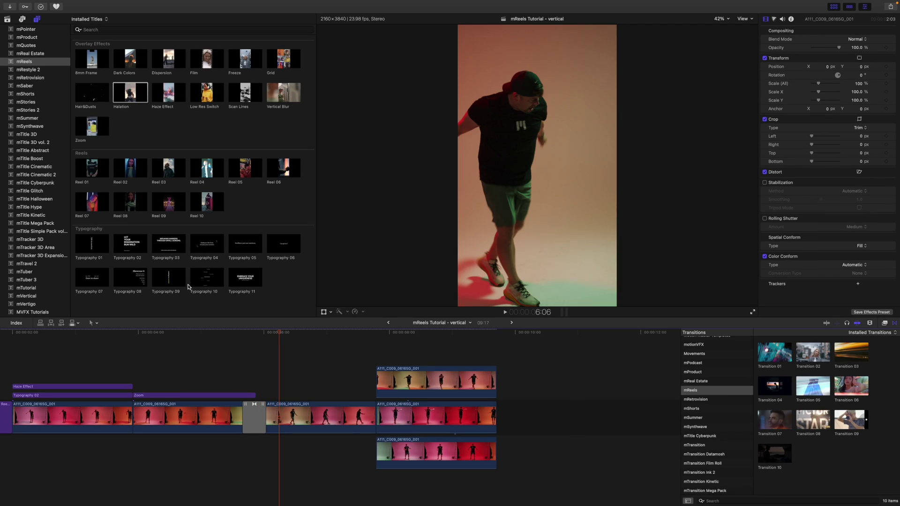
- Add the Typography 10 title after the Zoom title, trimmed to the third clip's end, and open its published parameters at 6:22
left_click_drag(196, 281, 261, 387)
left_click_drag(630, 396, 374, 396)
left_click_drag(283, 333, 322, 342)
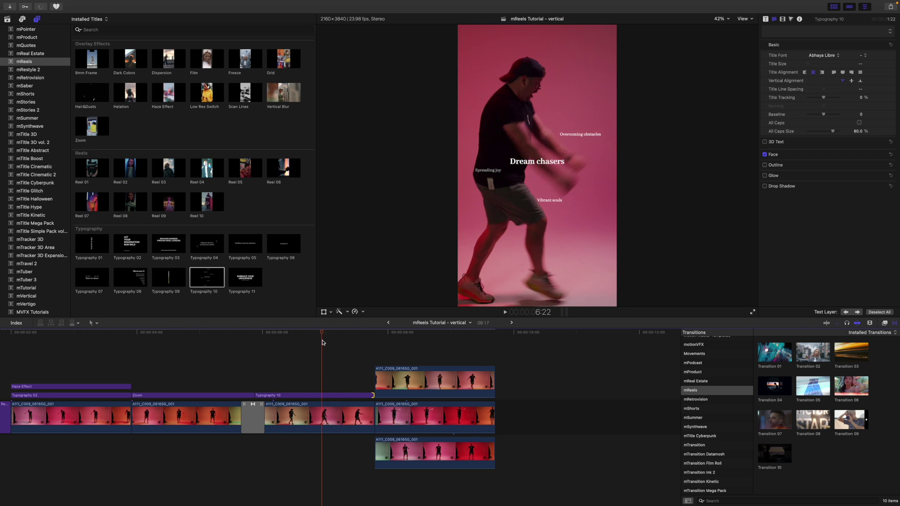
left_click(322, 396)
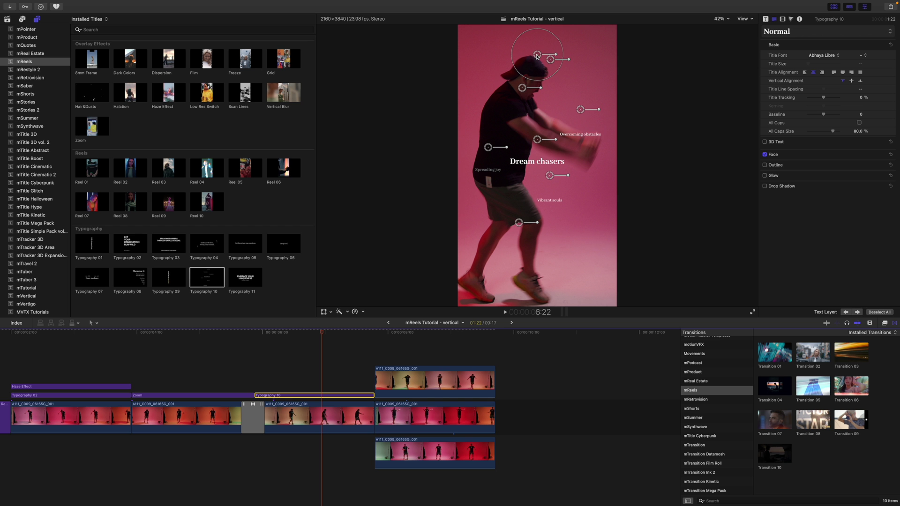
left_click(766, 19)
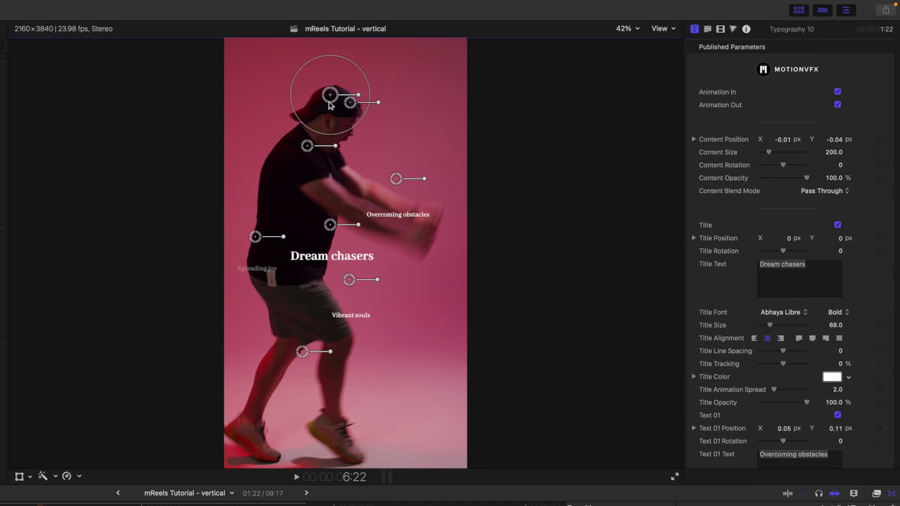
- Try moving the whole Typography 10 text group over the footage, and undo the move
left_click_drag(330, 105, 374, 95)
key("super+z")
key("super+z")
key("super+z")
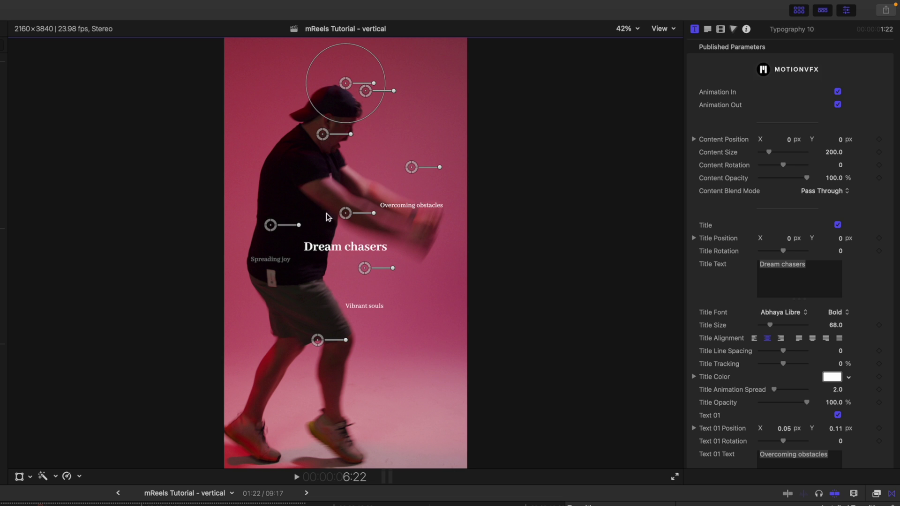
- Move Dream chasers to about 0.01, 0 px, Vibrant souls to 0.04, -0.19 px, Overcoming obstacles to 0.04, 0.17 px, and Young innovators lower down
mouse_move(344, 214)
left_mouse_down()
mouse_move(401, 256)
mouse_move(386, 216)
mouse_move(360, 212)
left_mouse_up()
left_click_drag(369, 280, 398, 309)
left_click_drag(318, 341, 284, 374)
left_click_drag(407, 169, 404, 142)
- Turn off Animation In and Animation Out for Typography 10, and move Young innovators up near the knee and Spreading joy down to the waist
left_click(837, 92)
left_click(837, 105)
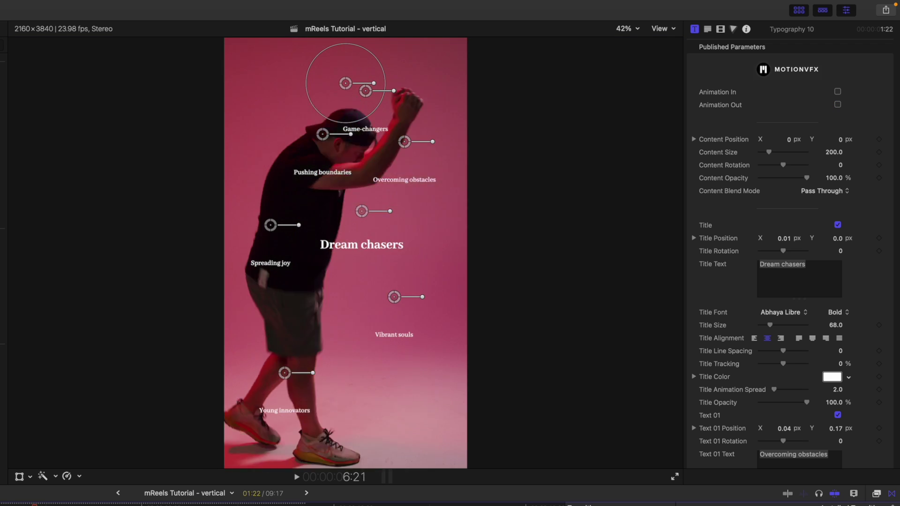
left_click_drag(285, 374, 310, 344)
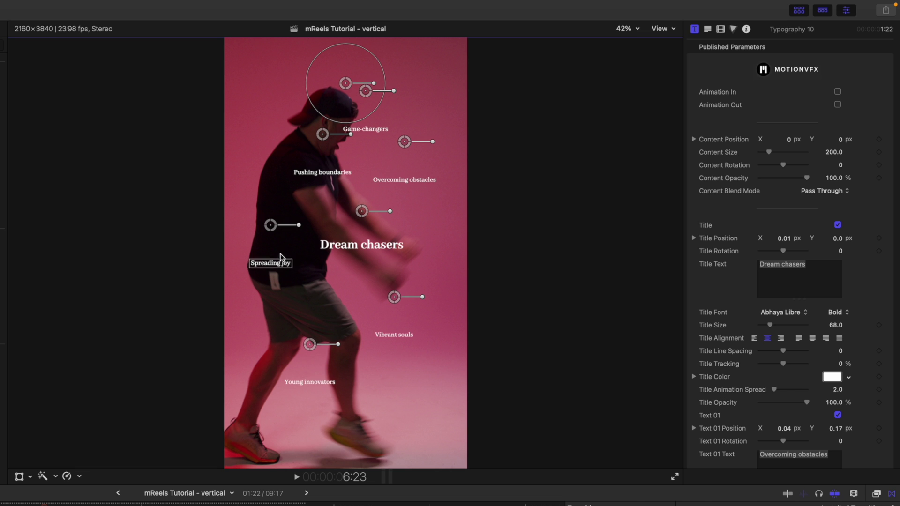
left_click_drag(271, 225, 276, 240)
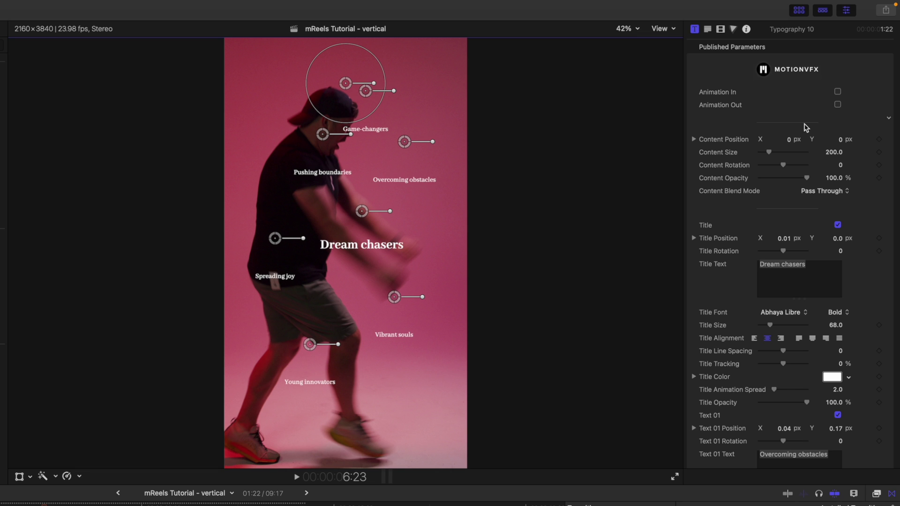
- Examine the Title and the individual Text 01 to Text 03 parameters of Typography 10
scroll(725, 240, "down", 2)
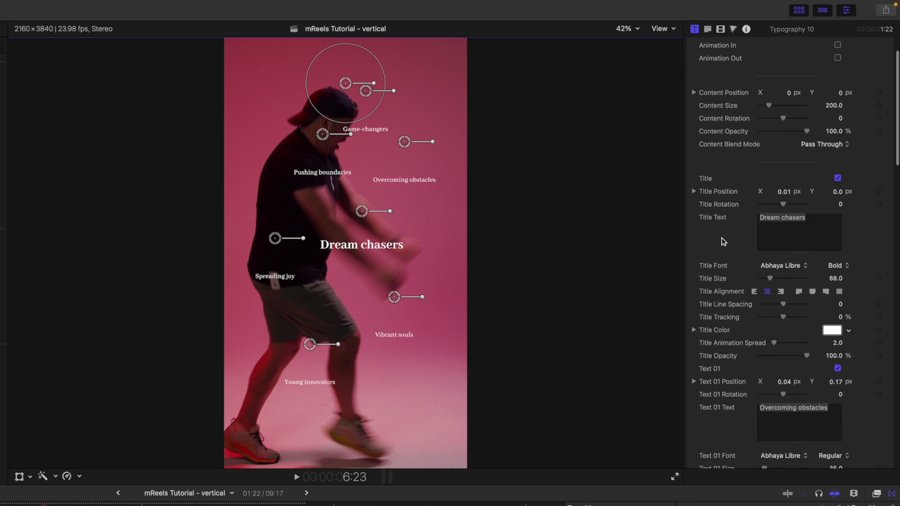
left_click(837, 179)
scroll(713, 281, "down", 4)
scroll(713, 281, "down", 3)
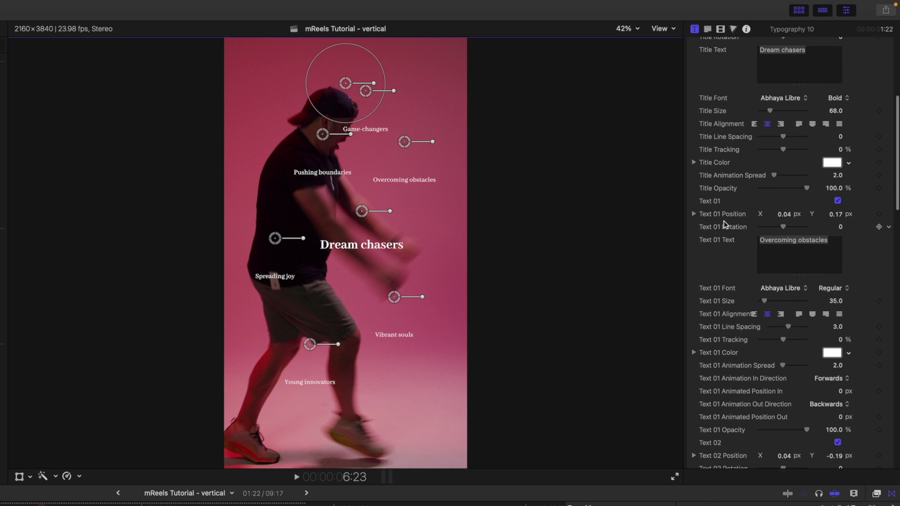
scroll(724, 221, "down", 5)
scroll(734, 369, "down", 6)
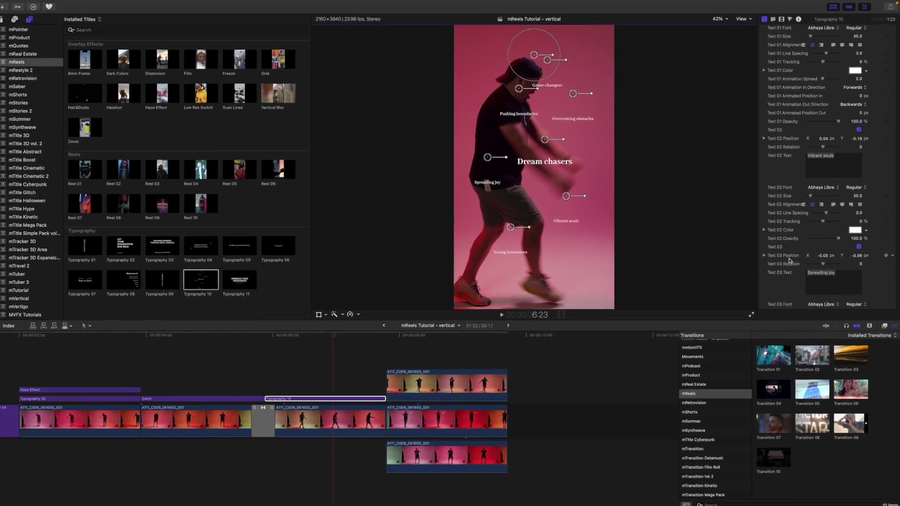
- Apply the Split Screen 1 effect to the uppermost stacked clip with Split Screen Position 0.61 px and Vertical Offset 0.28 px
left_click(390, 332)
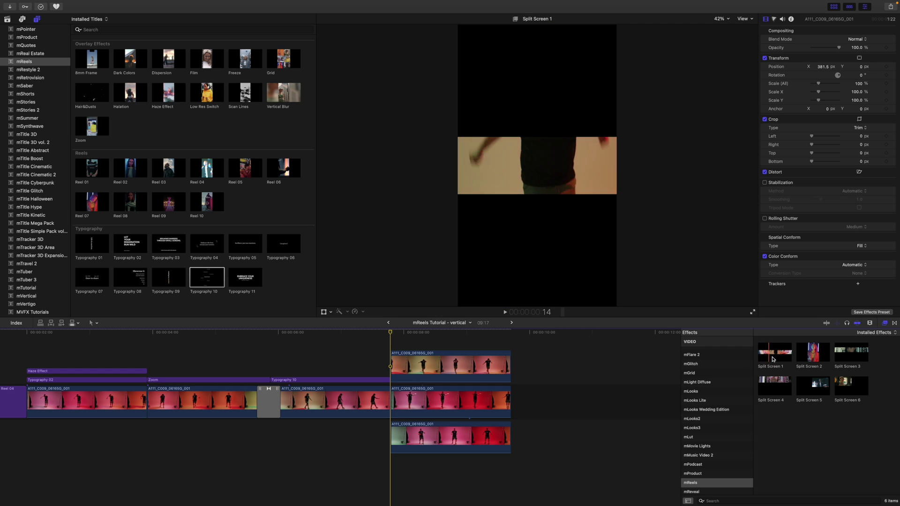
left_click_drag(785, 356, 467, 364)
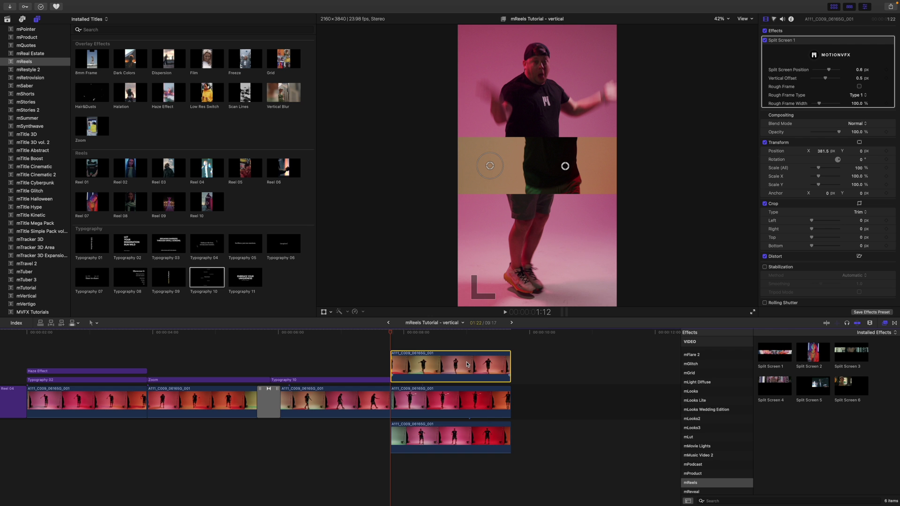
left_click_drag(489, 165, 490, 206)
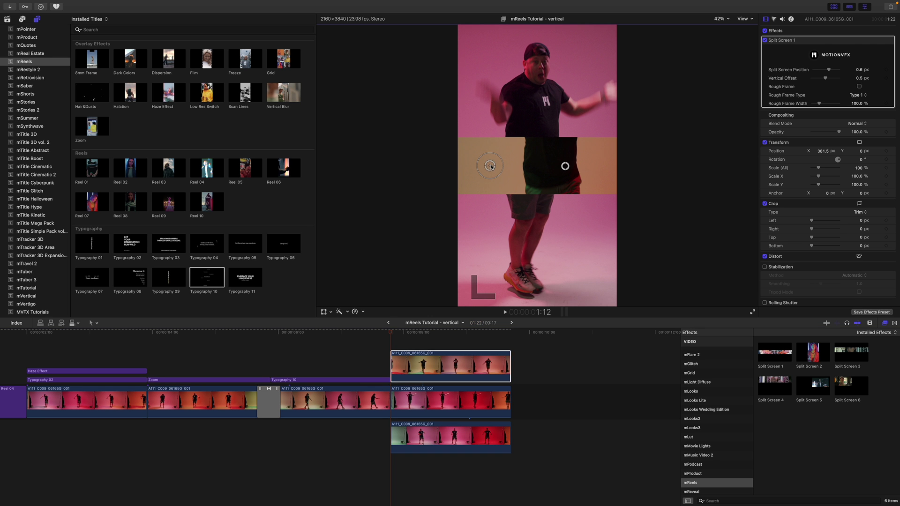
mouse_move(342, 280)
left_mouse_down()
mouse_move(344, 303)
mouse_move(340, 218)
mouse_move(343, 267)
left_mouse_up()
left_click_drag(274, 291, 274, 327)
left_click_drag(274, 346, 274, 348)
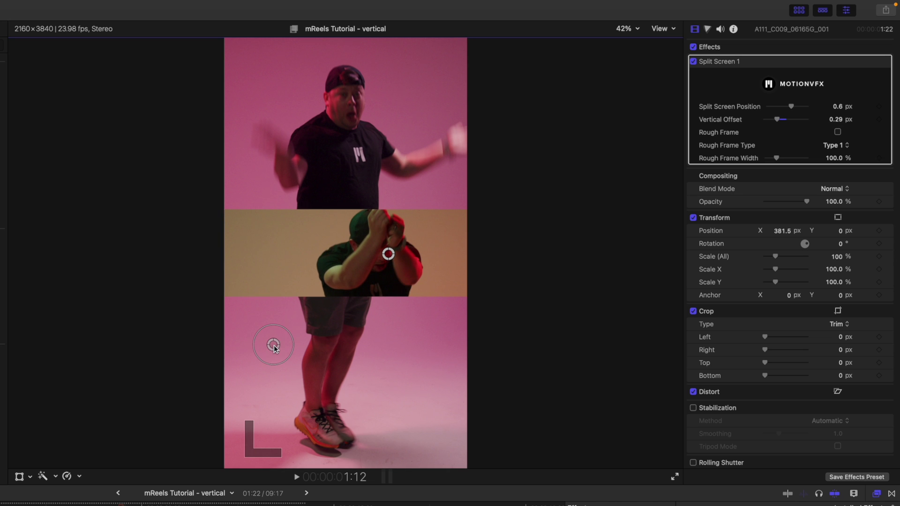
mouse_move(275, 346)
left_mouse_down()
mouse_move(276, 246)
mouse_move(272, 360)
mouse_move(274, 284)
mouse_move(270, 351)
left_mouse_up()
mouse_move(390, 257)
left_mouse_down()
mouse_move(387, 61)
mouse_move(385, 420)
mouse_move(382, 262)
mouse_move(374, 250)
left_mouse_up()
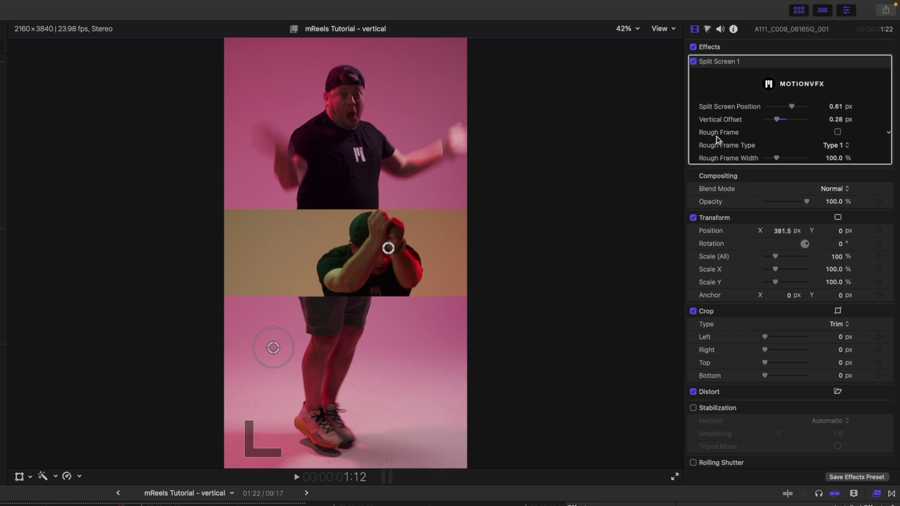
- Try Split Screen 1's Rough Frame with different types and a 101.67% width, and turn it off again
left_click(838, 133)
left_click(839, 145)
left_click(841, 157)
left_click(841, 148)
left_click(838, 159)
left_click(837, 145)
left_click(835, 123)
mouse_move(776, 159)
left_mouse_down()
mouse_move(794, 161)
mouse_move(778, 160)
left_mouse_up()
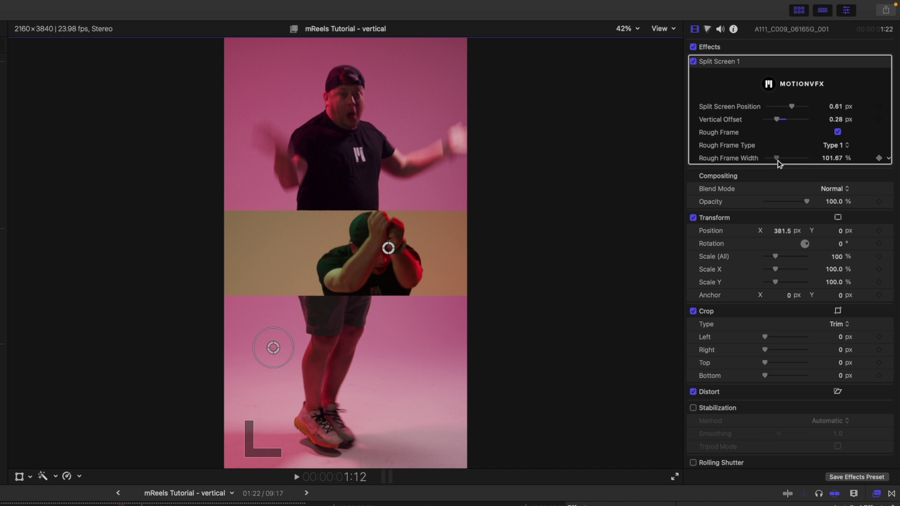
left_click(838, 132)
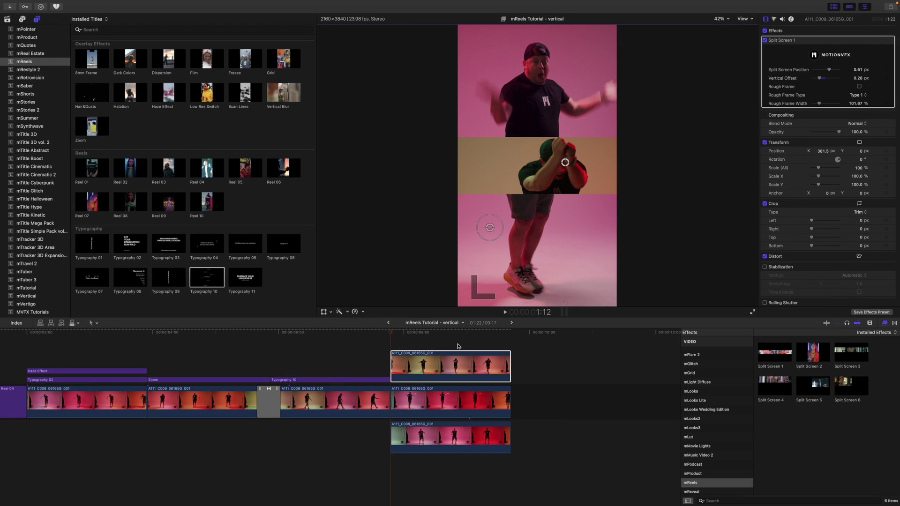
- Apply the Split Screen 4 effect to the middle stacked clip, then try shifting its split position and undo the shift
left_click(425, 396)
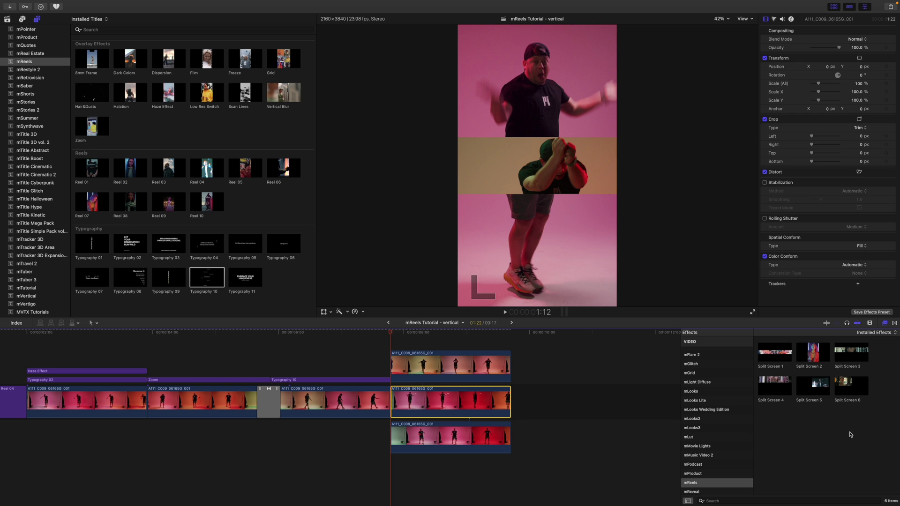
left_click_drag(782, 389, 436, 404)
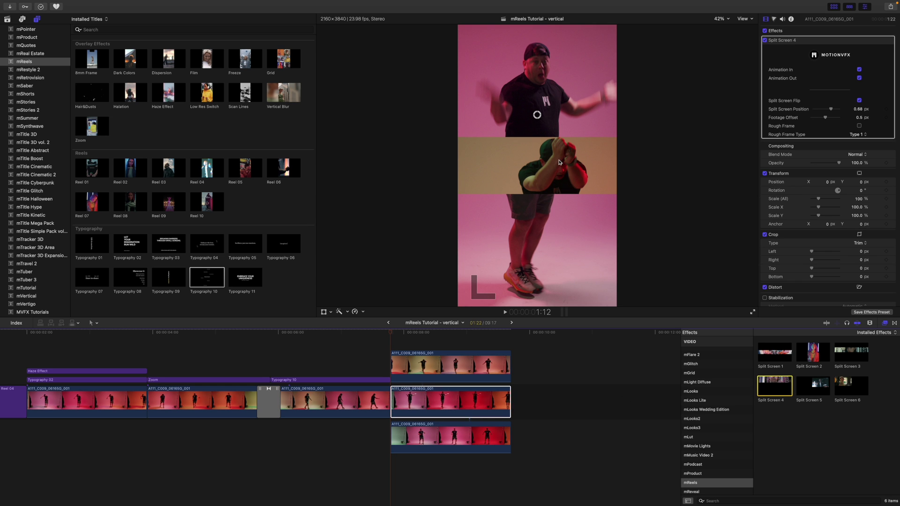
left_click_drag(537, 116, 537, 137)
key("super+z")
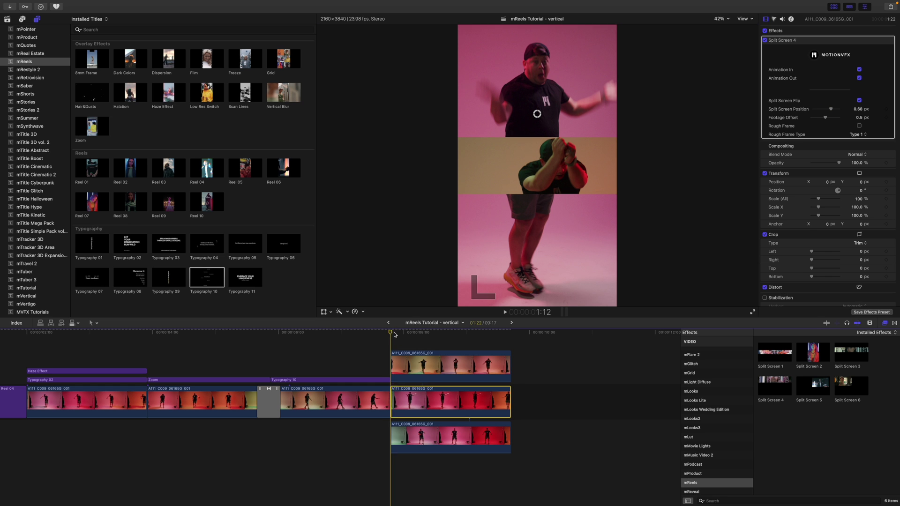
- With the playhead at 8:21, set Split Screen 4's Split Screen Position to 0.57 px and Footage Offset to 0.38 px
left_click(417, 334)
left_click_drag(417, 336, 460, 338)
left_click_drag(536, 120, 538, 150)
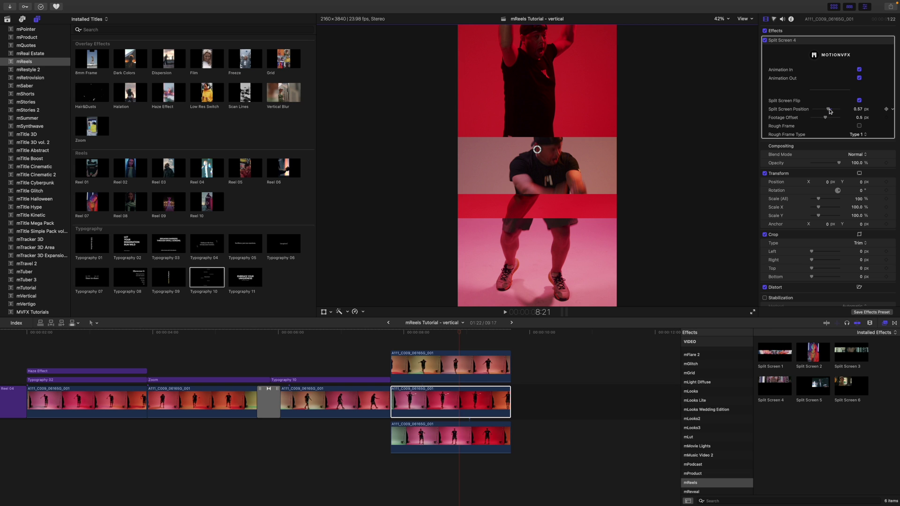
left_click_drag(826, 119, 822, 120)
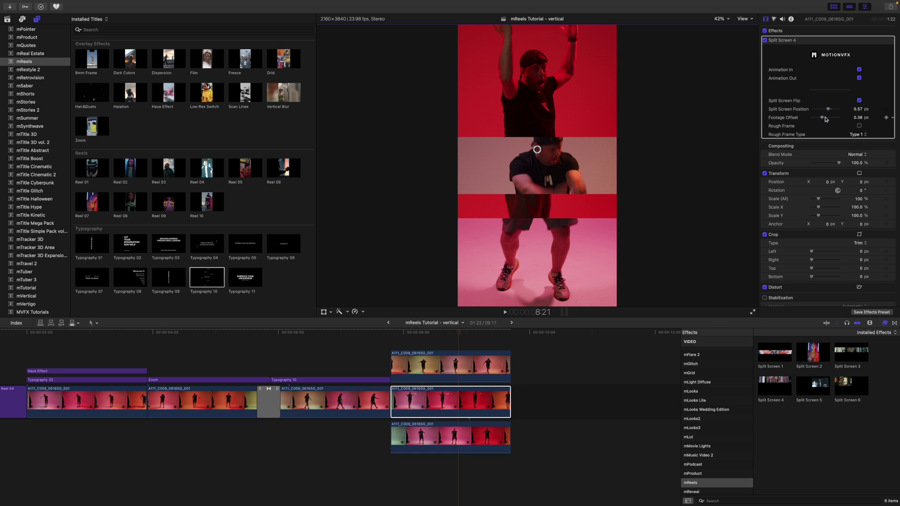
- Apply the Split Screen 3 effect to the lowest stacked clip with Split Screen Position 0.09 px and Vertical Offset 0.26 px
left_click(449, 431)
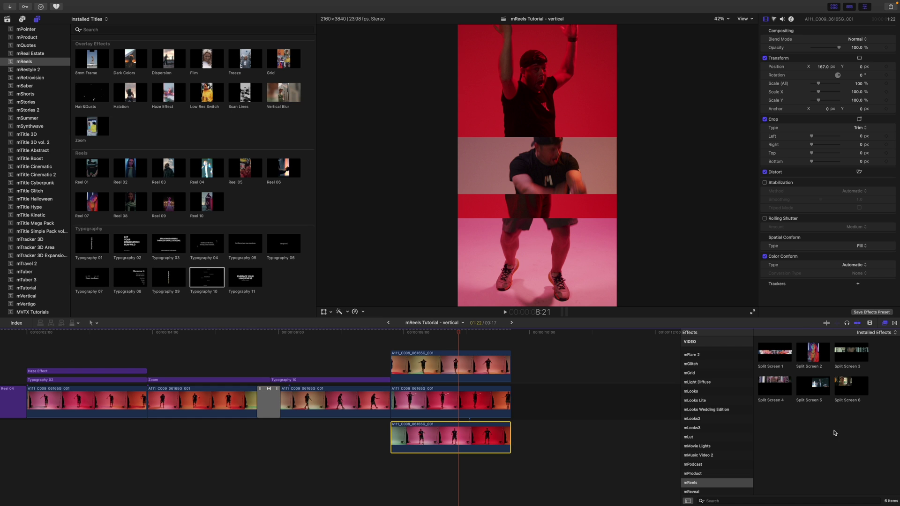
left_click_drag(841, 363, 456, 440)
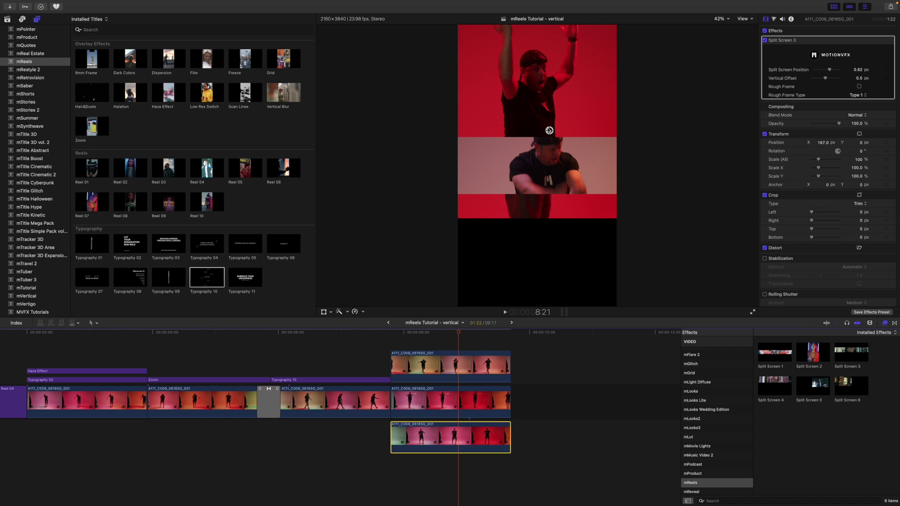
left_click_drag(550, 130, 549, 272)
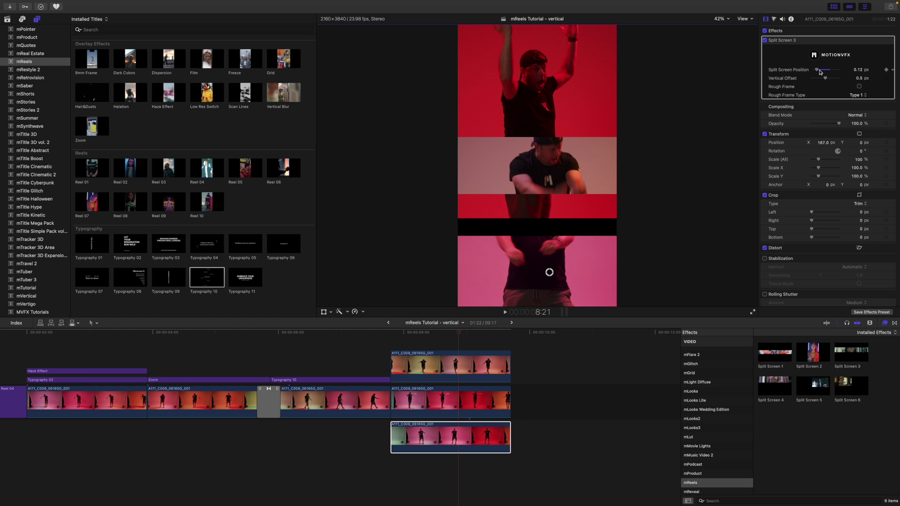
left_click_drag(816, 70, 819, 80)
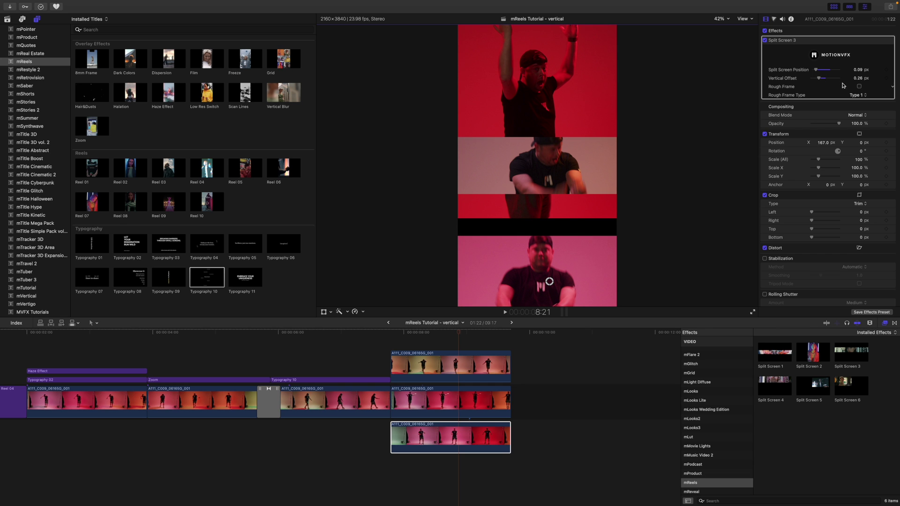
- Move the topmost stacked clip's Split Screen 1 boundary down, to a Split Screen Position of 0.44 px
left_click(457, 364)
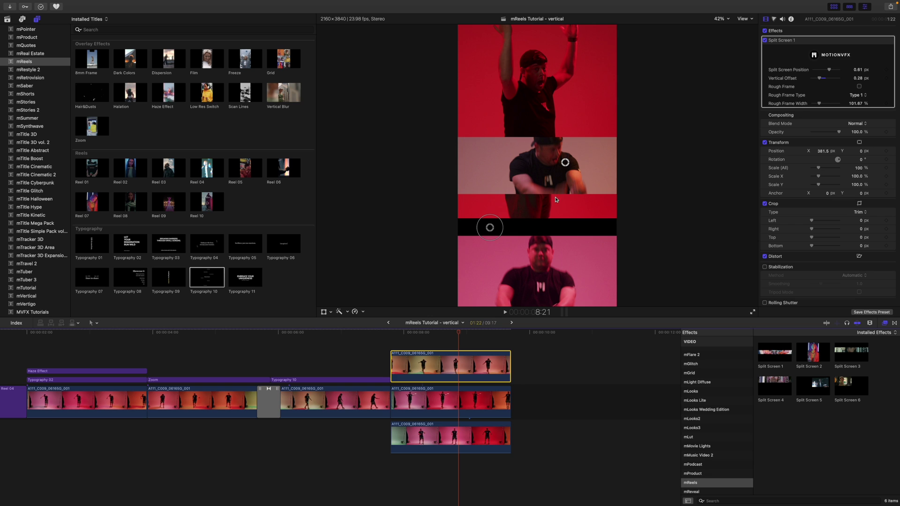
left_click_drag(566, 162, 566, 212)
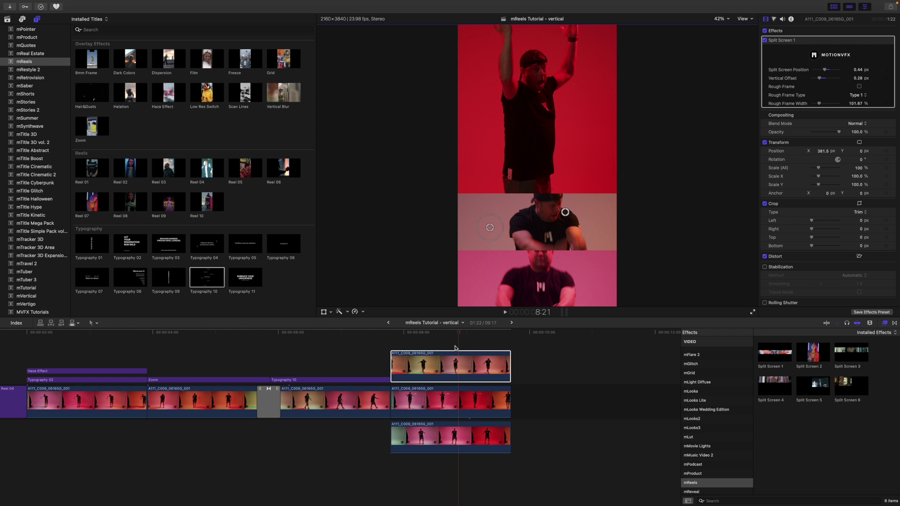
- Turn off Animation In and Animation Out for Split Screen 4 on the middle stacked clip
mouse_move(457, 334)
left_mouse_down()
mouse_move(384, 337)
mouse_move(483, 338)
mouse_move(464, 340)
left_mouse_up()
left_click(463, 430)
left_click(463, 405)
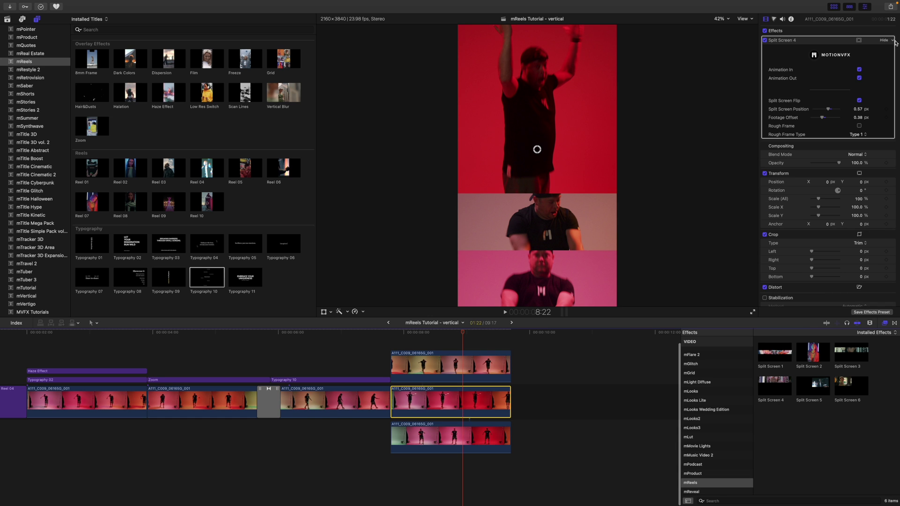
left_click(860, 70)
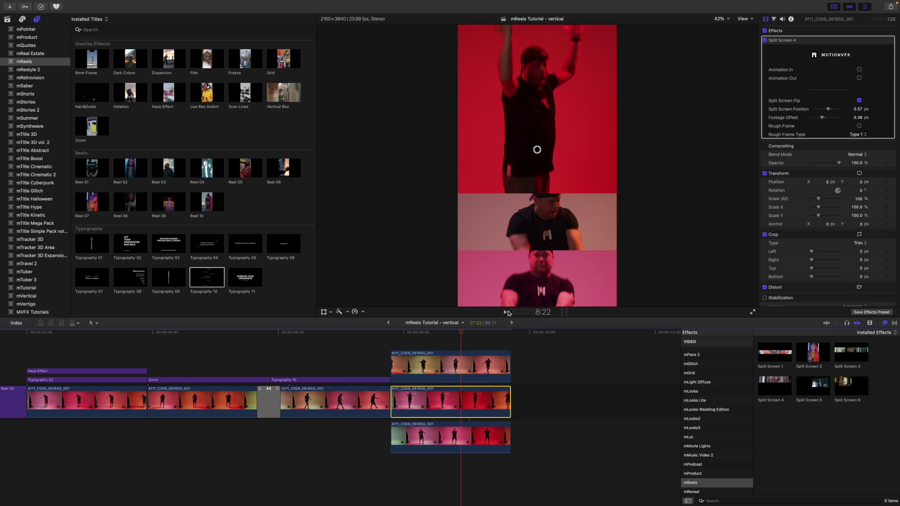
- Set Split Screen 3's Vertical Offset to 0.18 px on the lowest stacked clip and check the layout up to 9:07
left_click_drag(459, 334, 432, 342)
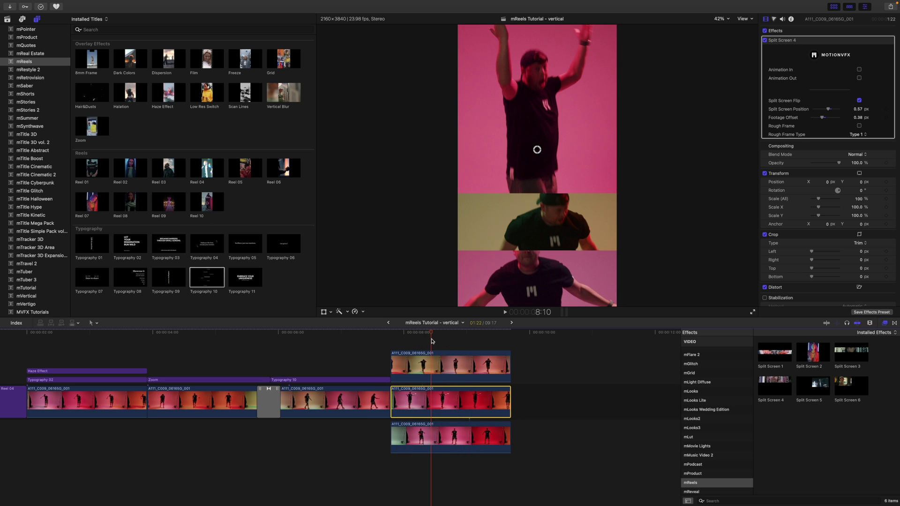
left_click(426, 428)
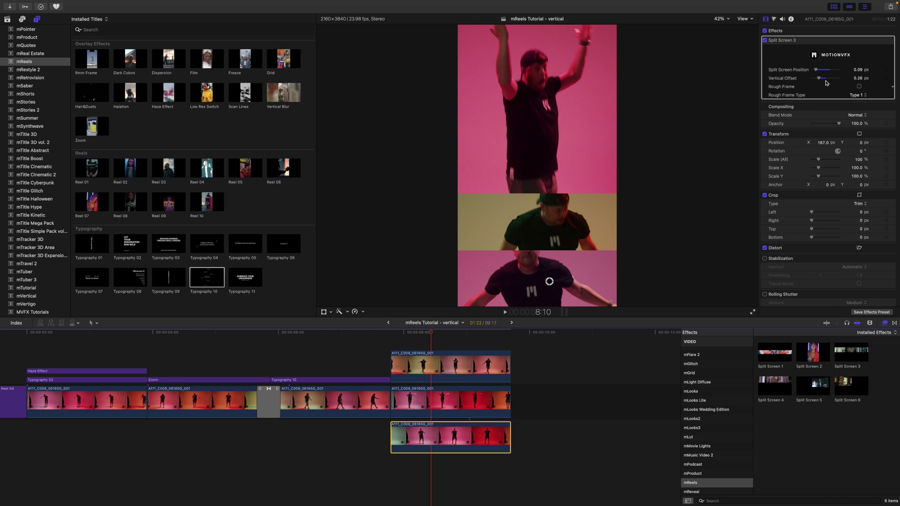
left_click_drag(820, 80, 818, 80)
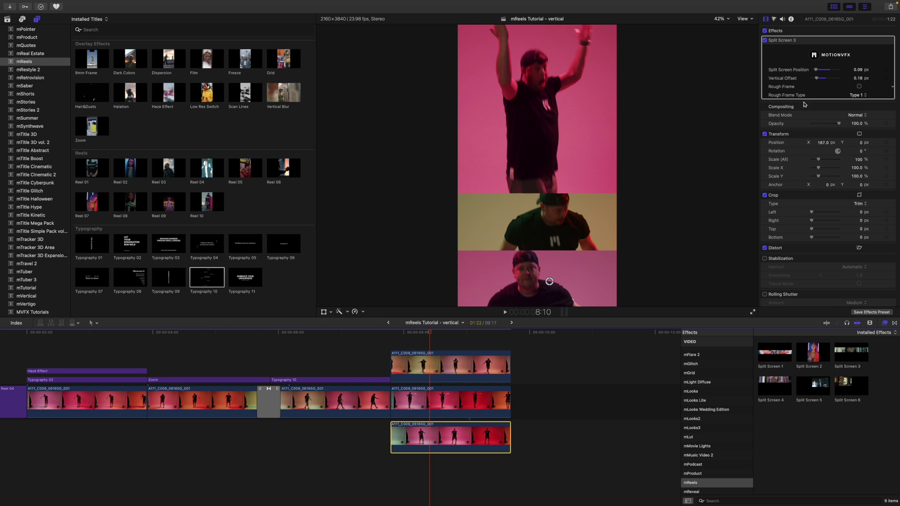
left_click_drag(428, 335, 486, 340)
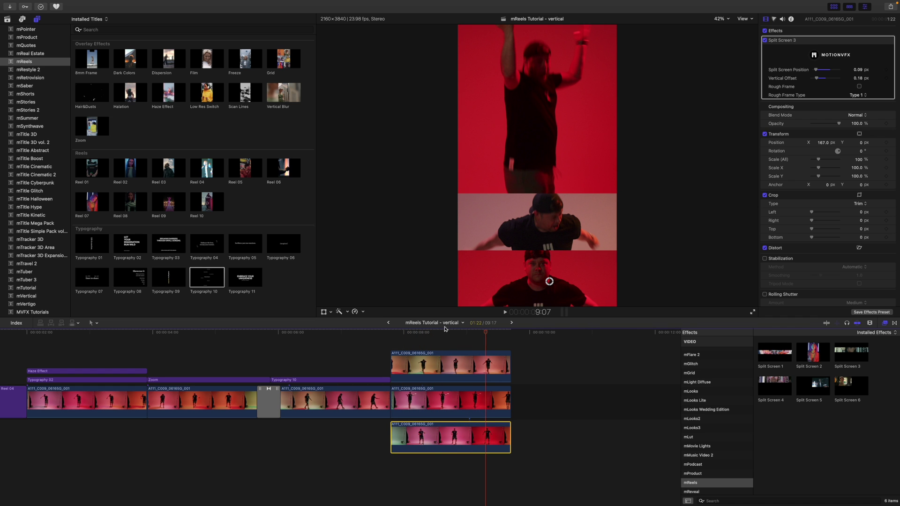
- Open the mReels Tutorial - Horizontal project and place the playhead at 2:15 over the first clip
left_click(512, 323)
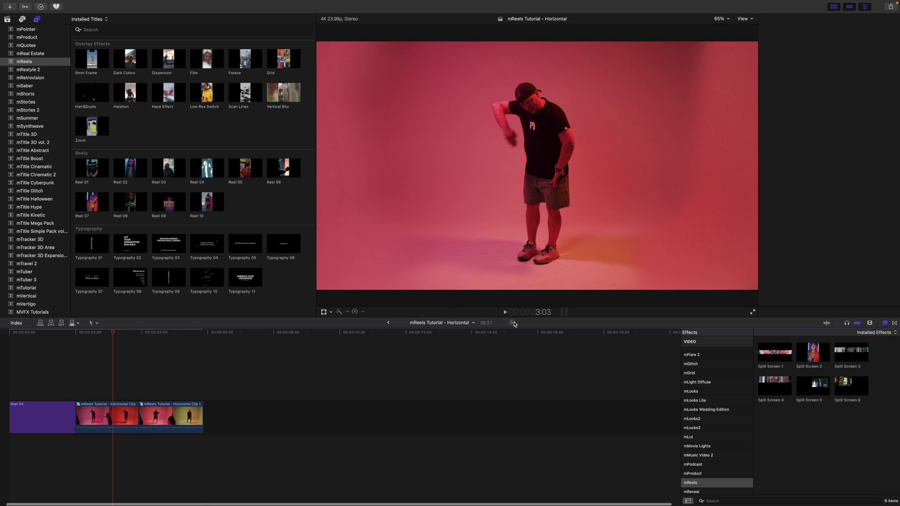
left_click_drag(112, 333, 86, 361)
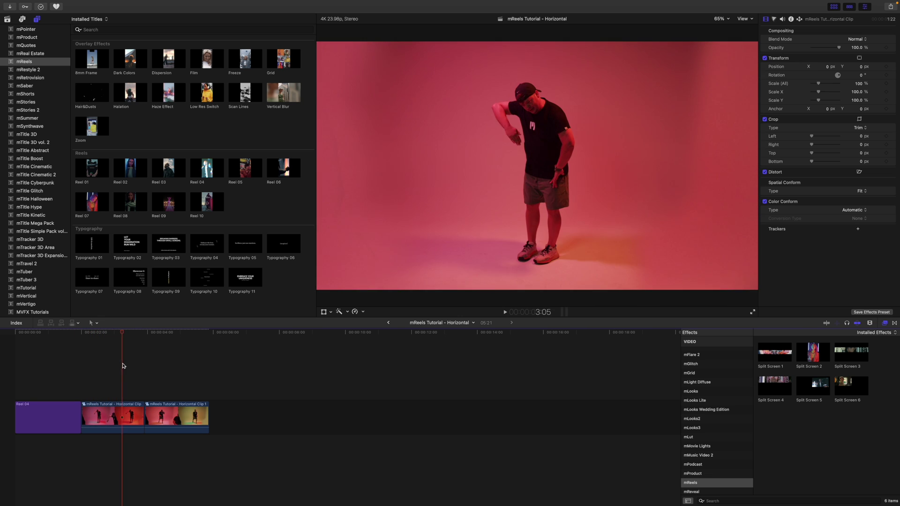
left_click(102, 365)
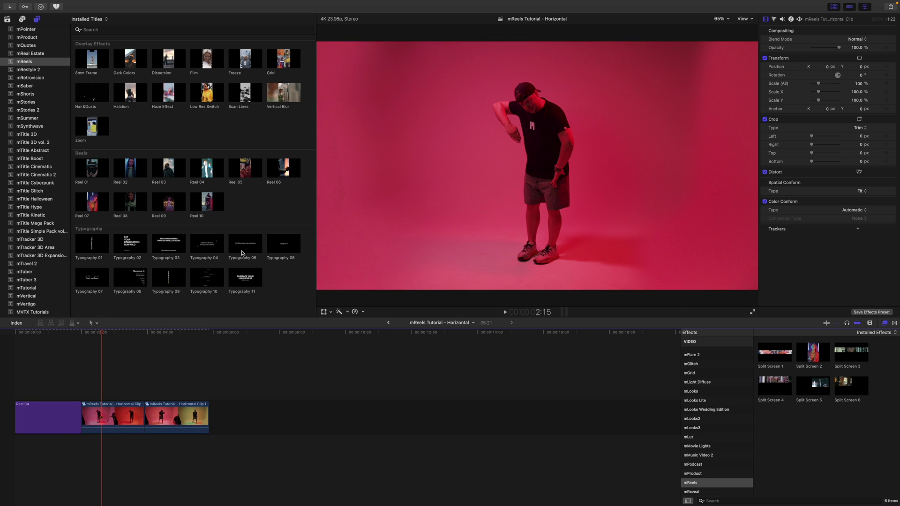
- Try the Film overlay title above the first clip, remove it, and inspect the Reel 04 title's settings
left_click_drag(205, 60, 103, 333)
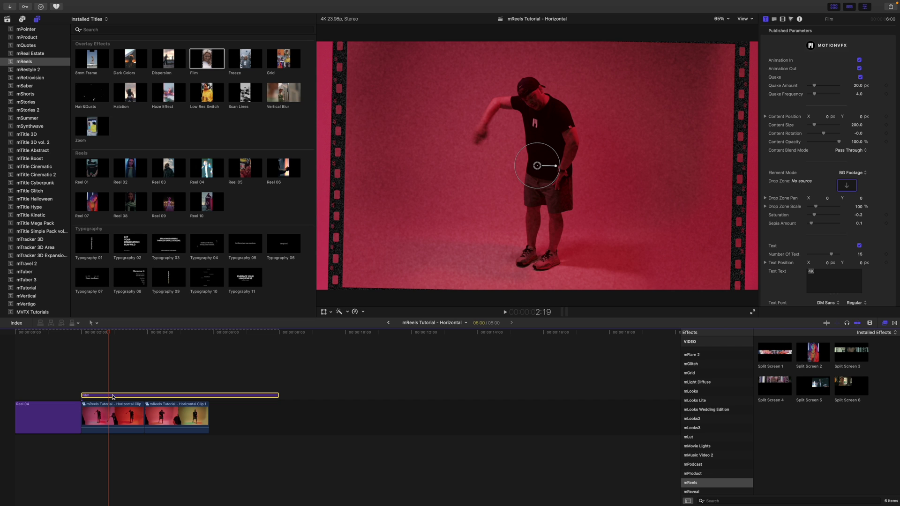
key("Delete")
left_click(56, 412)
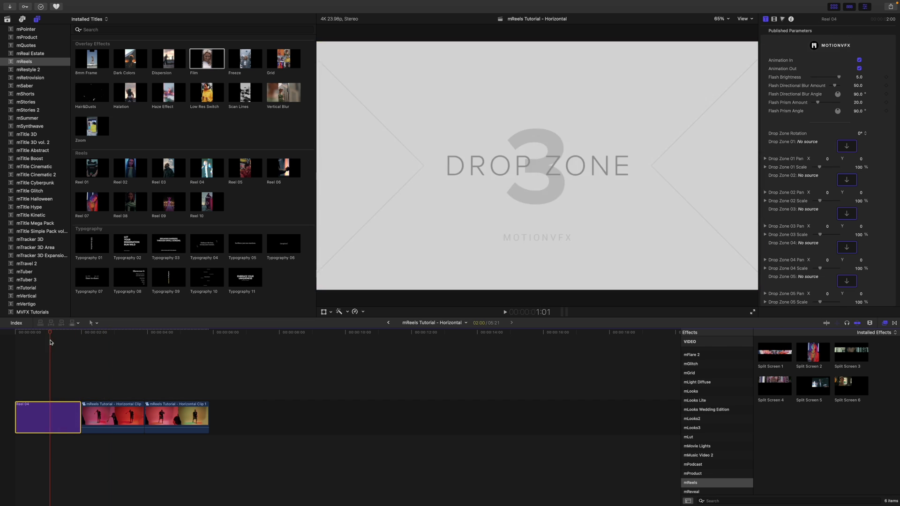
- Apply the Split Screen 2 effect to the first horizontal clip and set its Split Screen Position to 0.63 px
left_click_drag(814, 364, 112, 417)
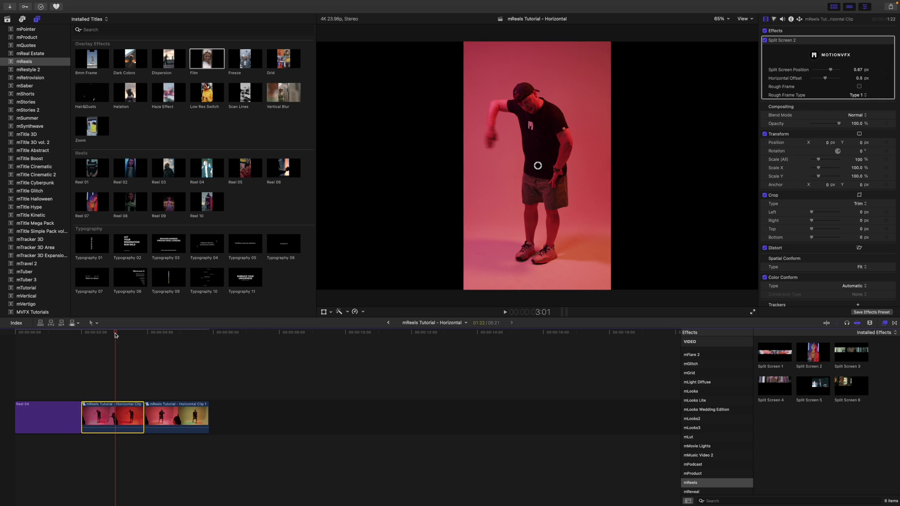
left_click(556, 168)
left_click_drag(555, 167, 513, 169)
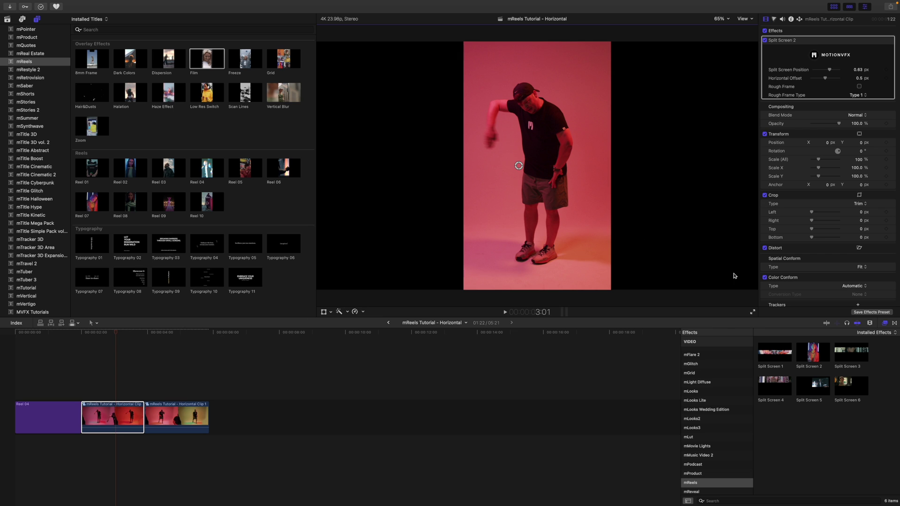
- Add mReels Transition 06 between the two horizontal clips and return to the mReels Tutorial - vertical project
left_click(894, 323)
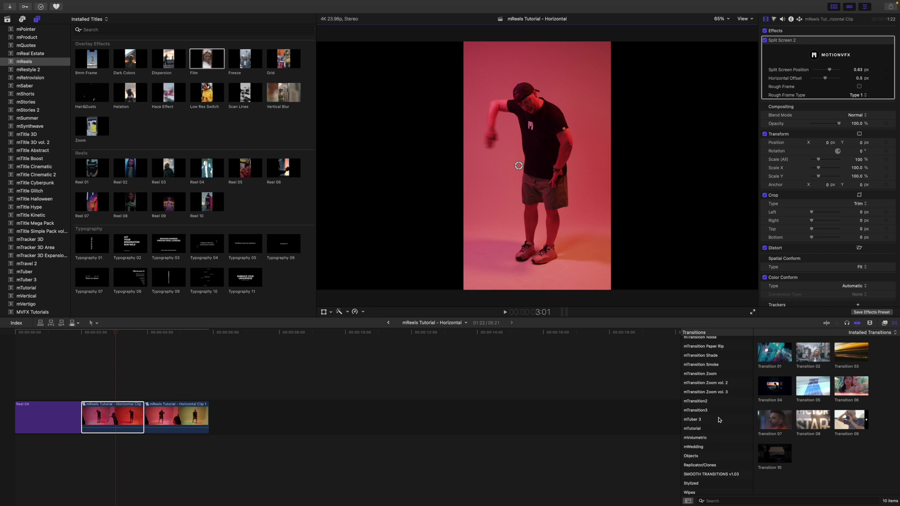
scroll(706, 450, "up", 5)
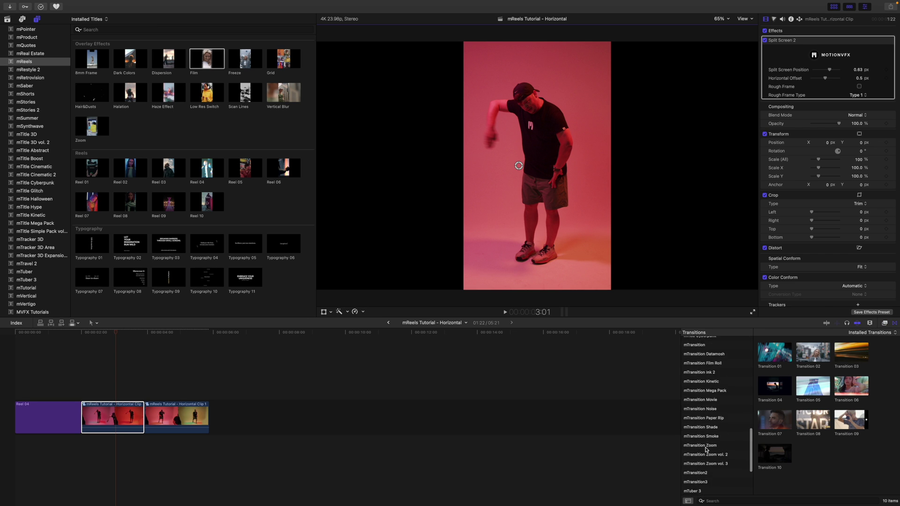
scroll(707, 449, "up", 1)
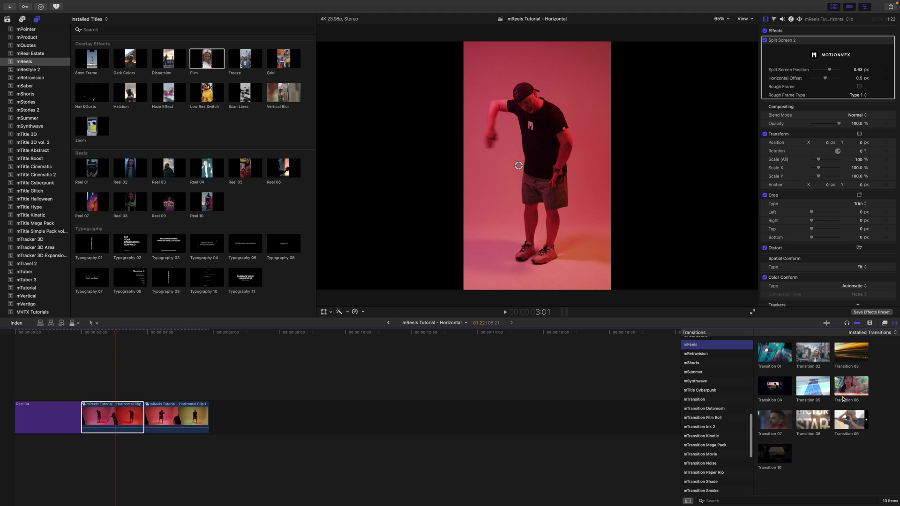
left_click_drag(851, 387, 144, 419)
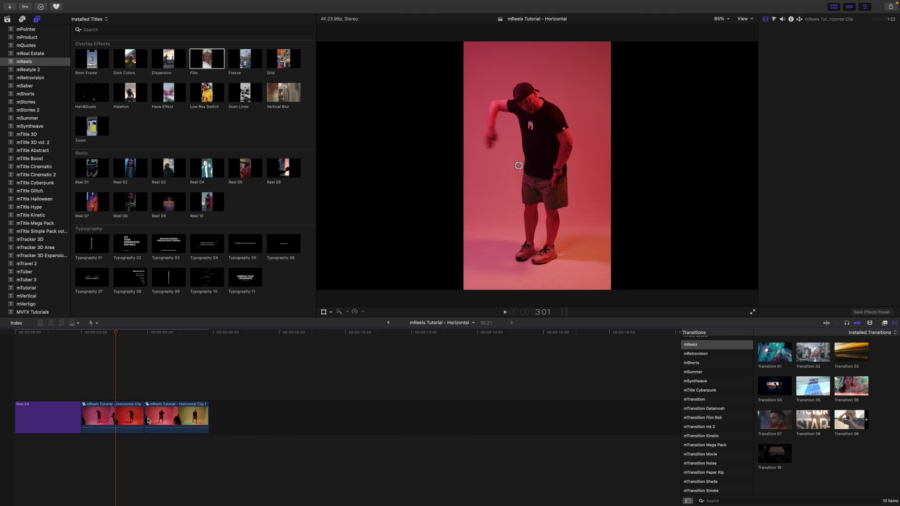
left_click(452, 187)
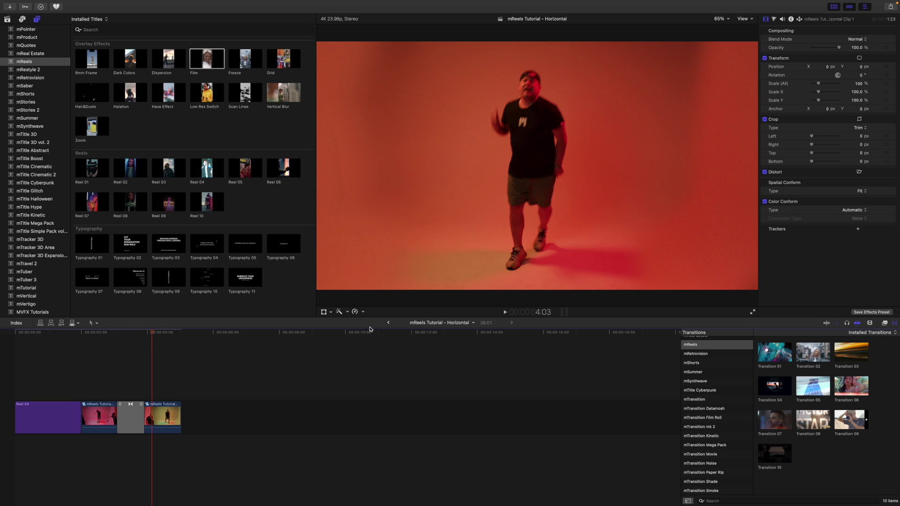
left_click(388, 323)
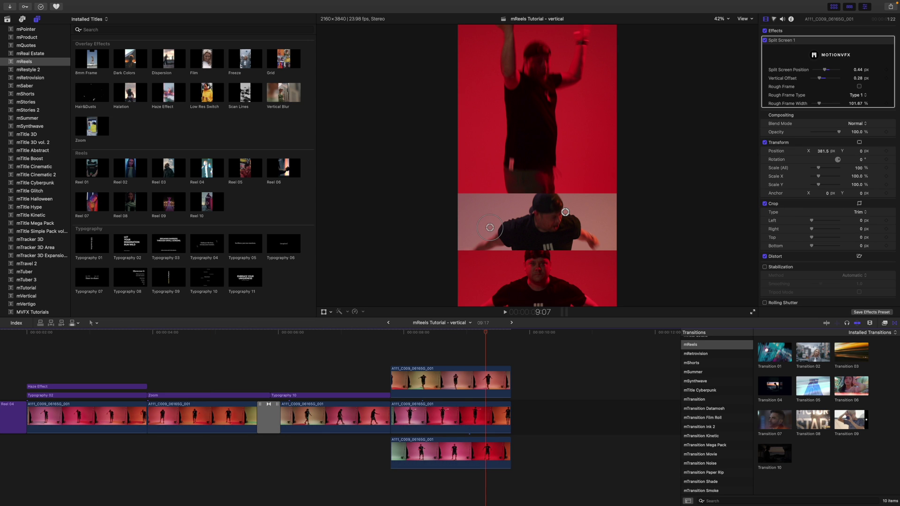